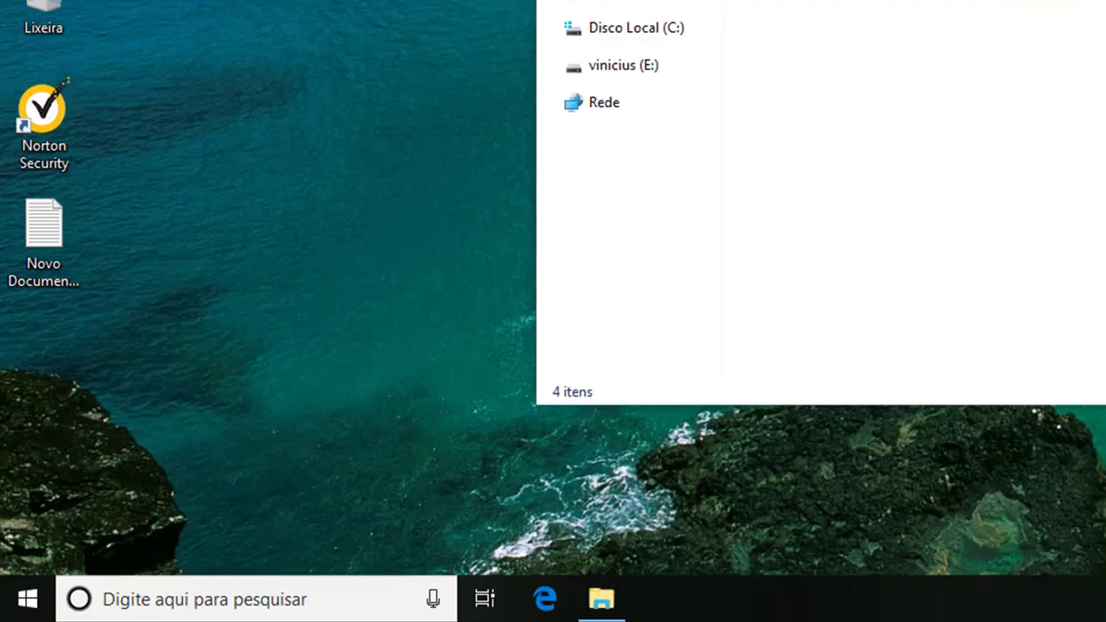
Close the file explorer window and open Device Manager (Gerenciador de Dispositivos).
key(alt+F4)
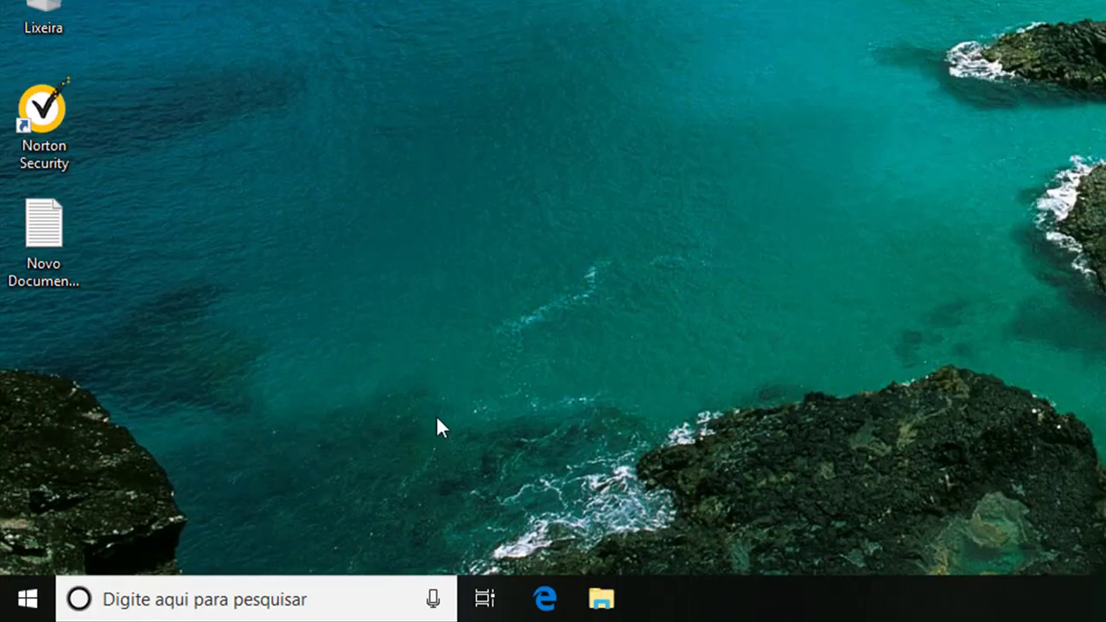
right_click(26, 611)
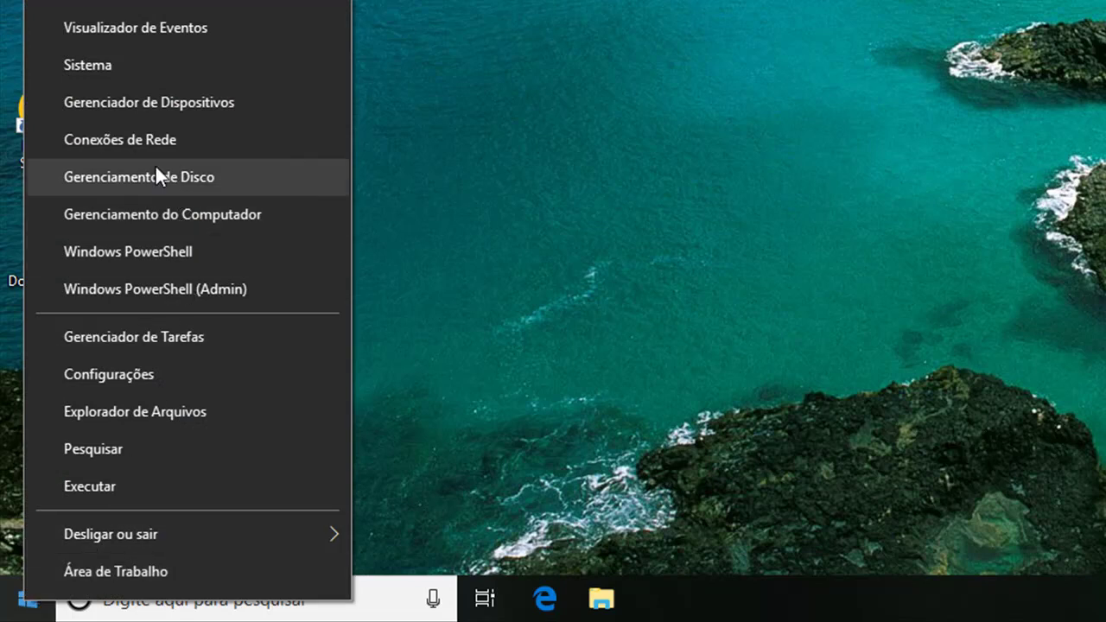
click(165, 102)
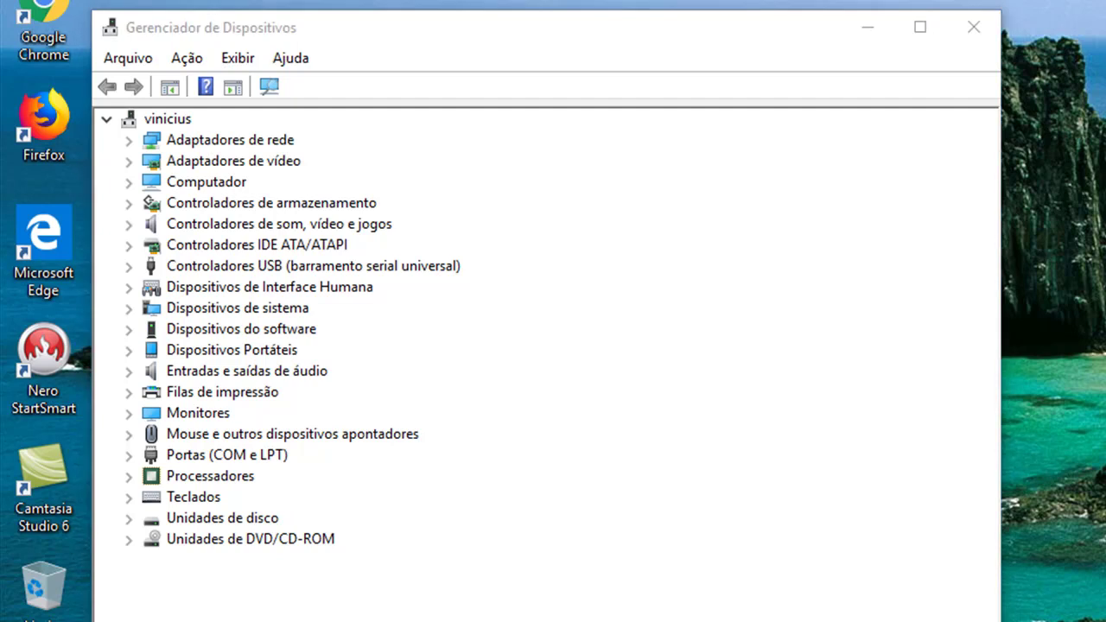
Examine the power management settings of the Realtek PCIe GBE Family Controller network adapter.
click(134, 142)
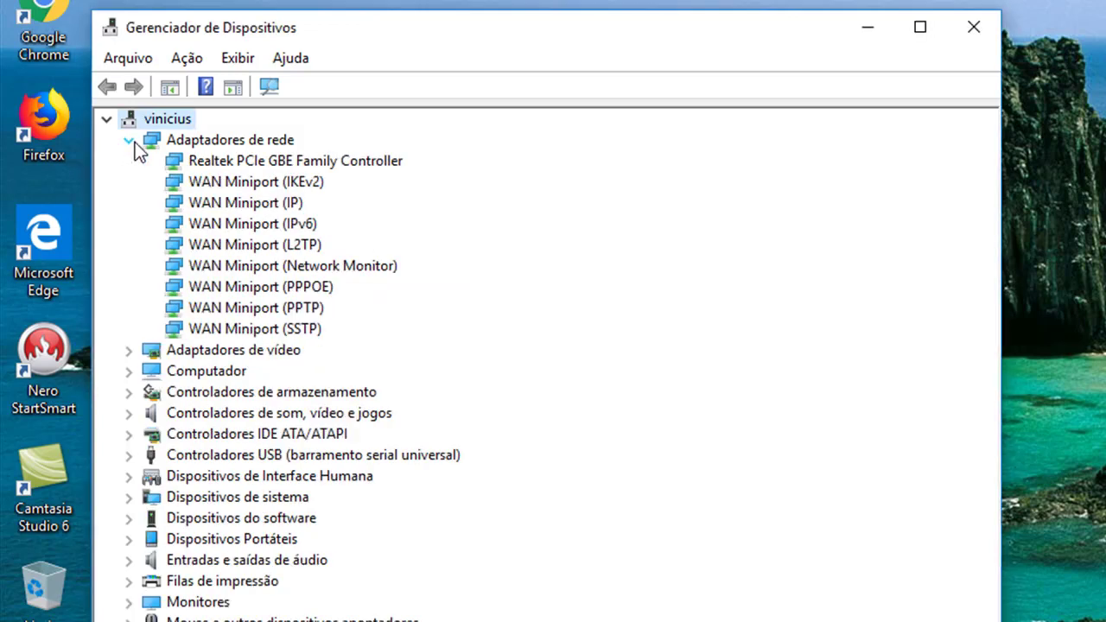
click(242, 162)
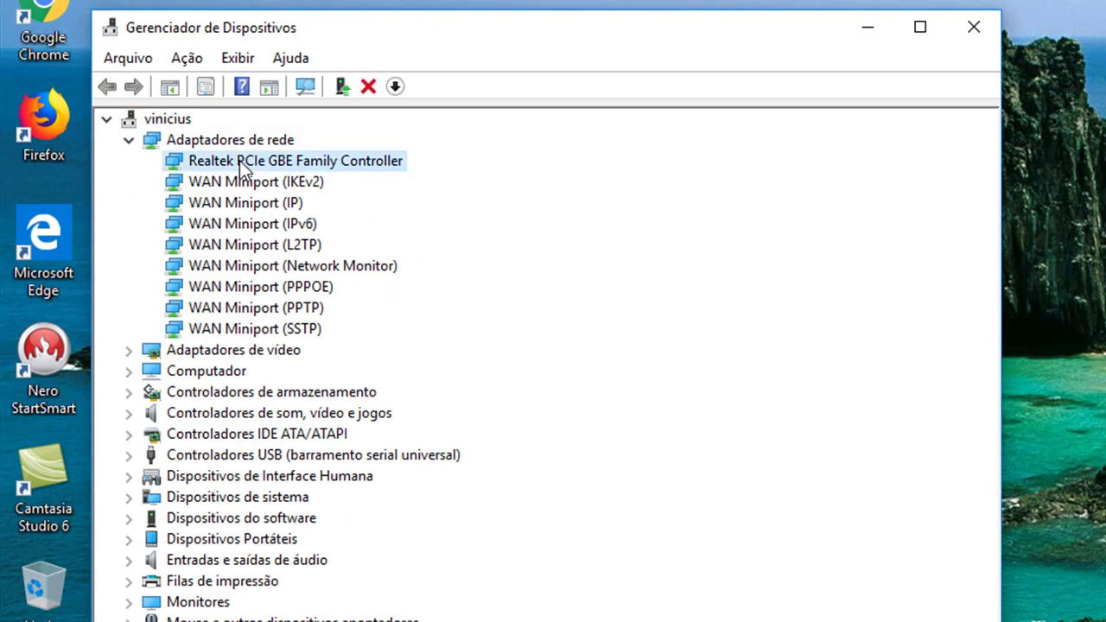
right_click(240, 161)
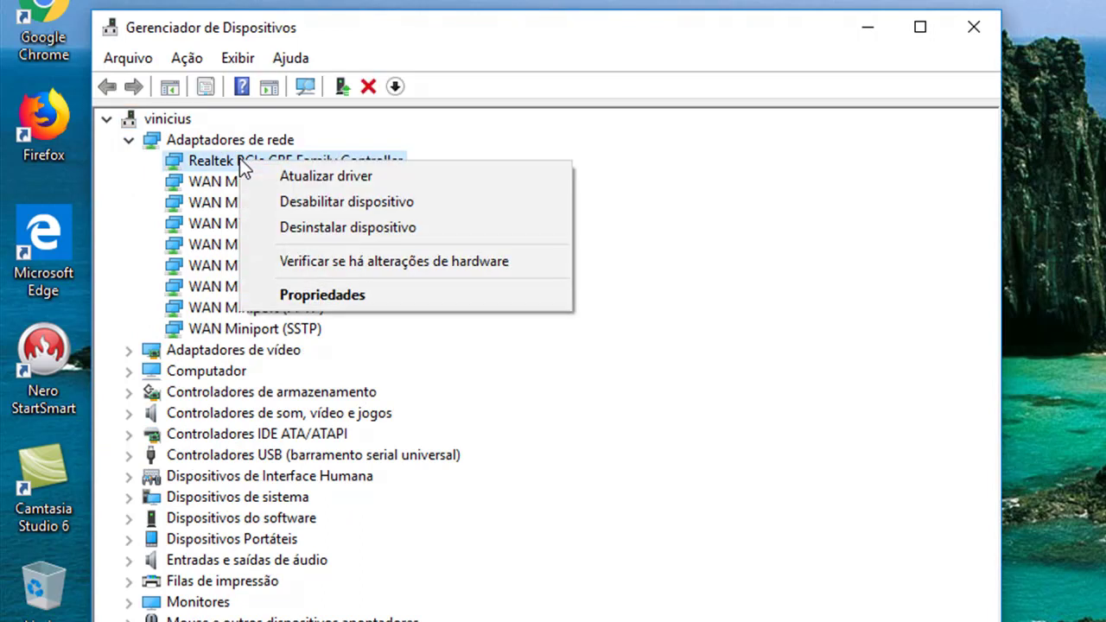
click(358, 299)
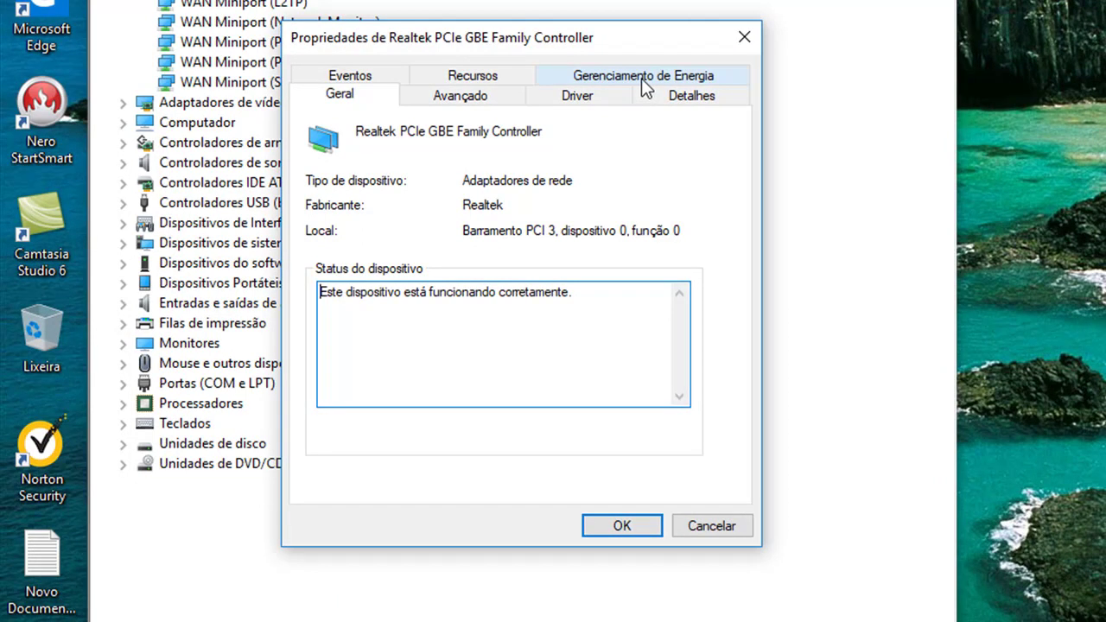
click(637, 75)
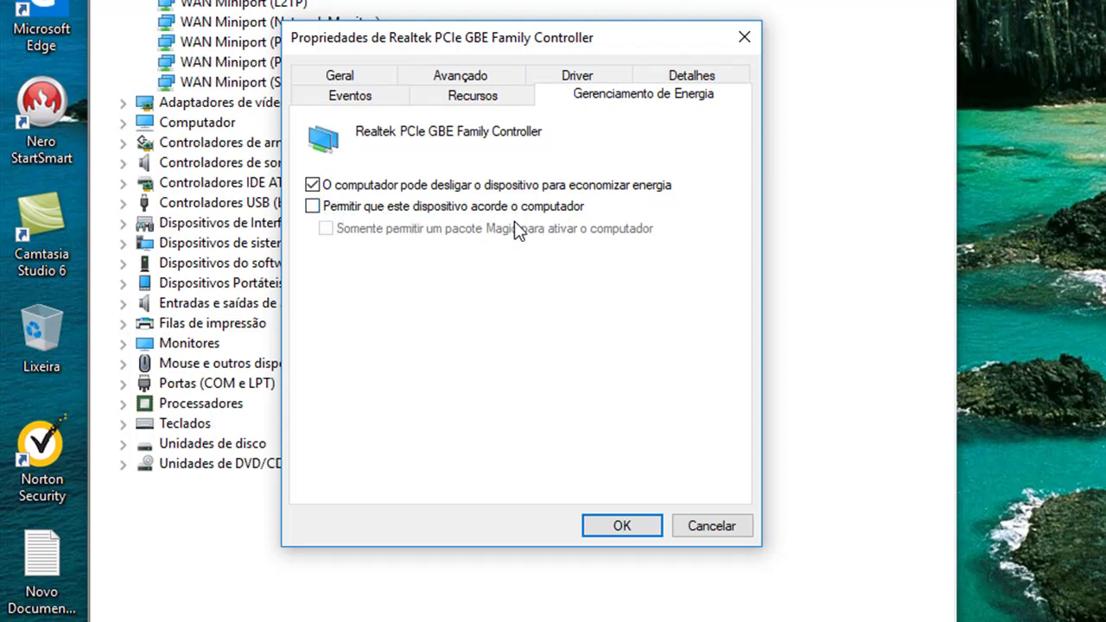
Enable and clear again the Realtek adapter's option to wake the computer, and leave its properties without saving.
click(313, 207)
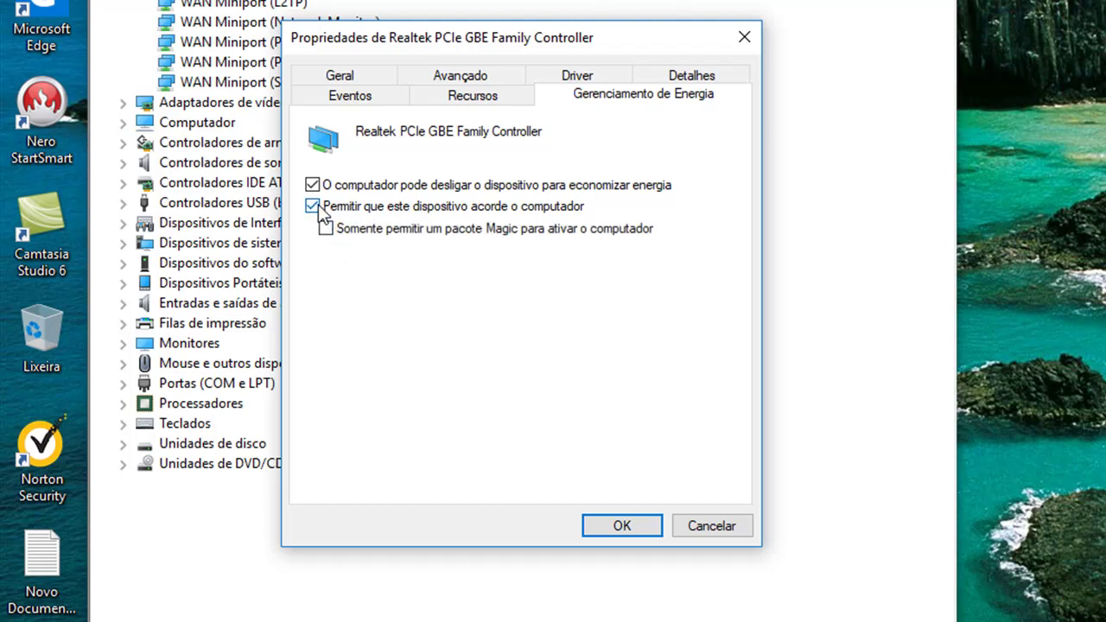
click(313, 207)
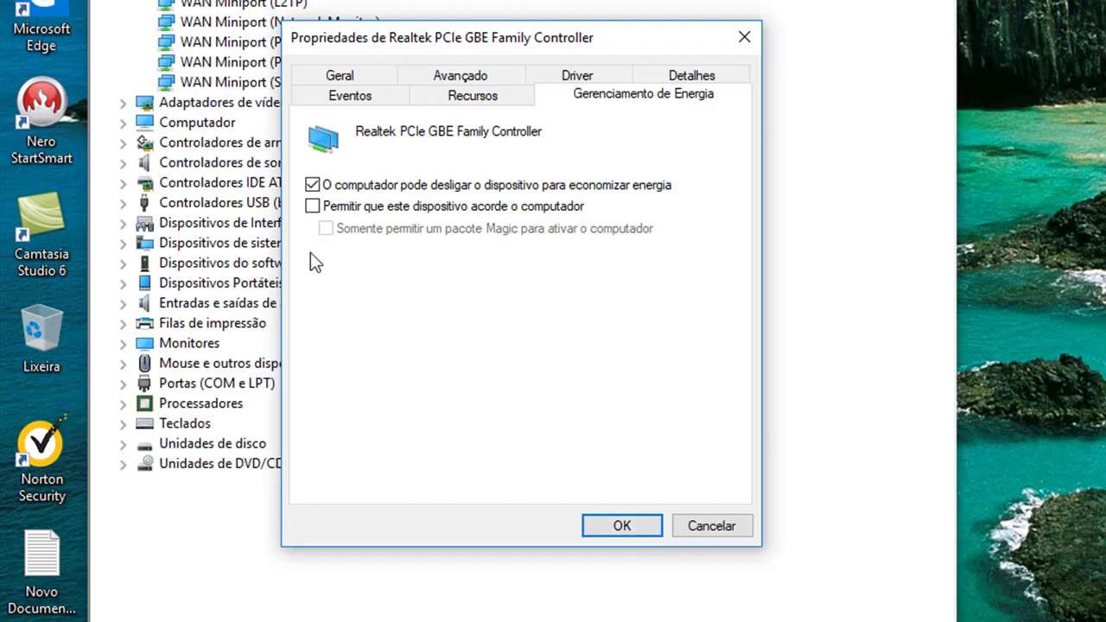
click(709, 525)
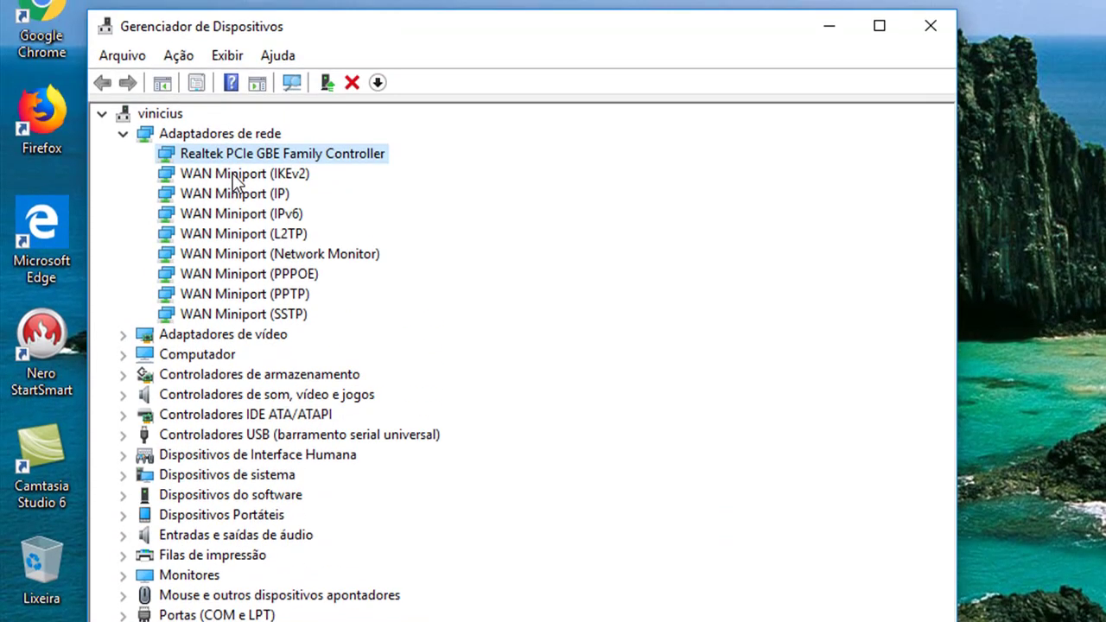
Check the properties of WAN Miniport (IKEv2) and WAN Miniport (IP) for a power management section.
click(231, 177)
right_click(230, 178)
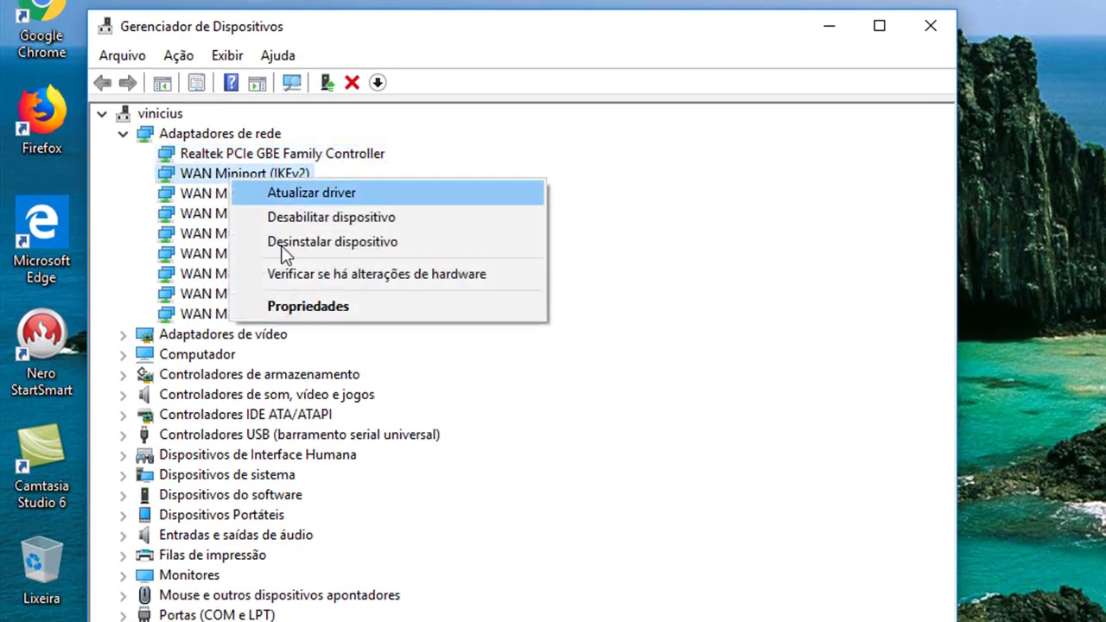
click(330, 307)
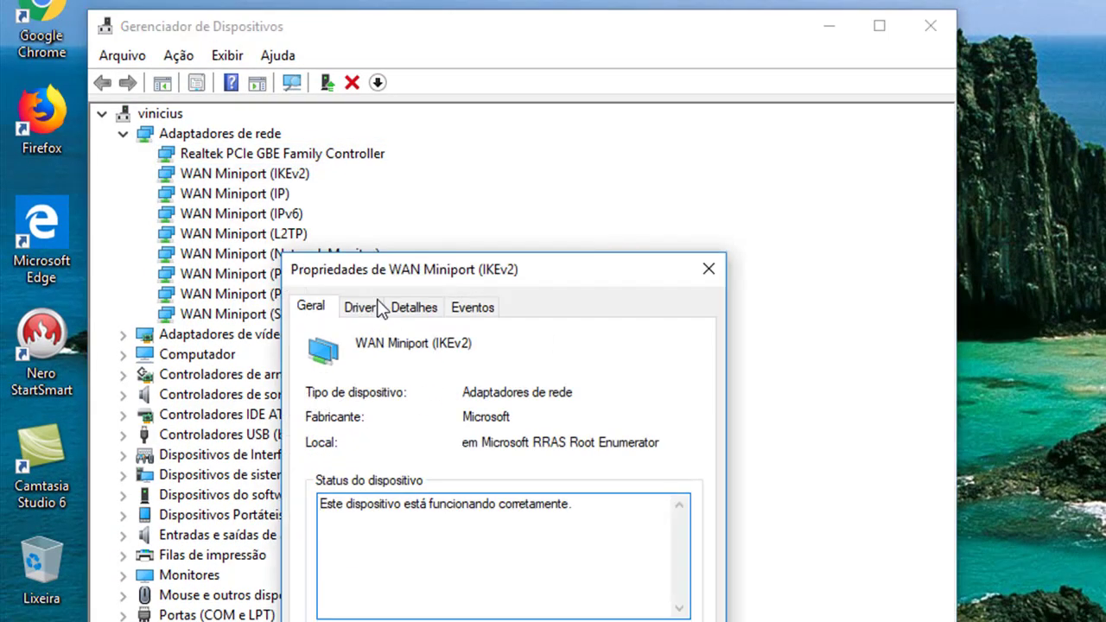
click(708, 271)
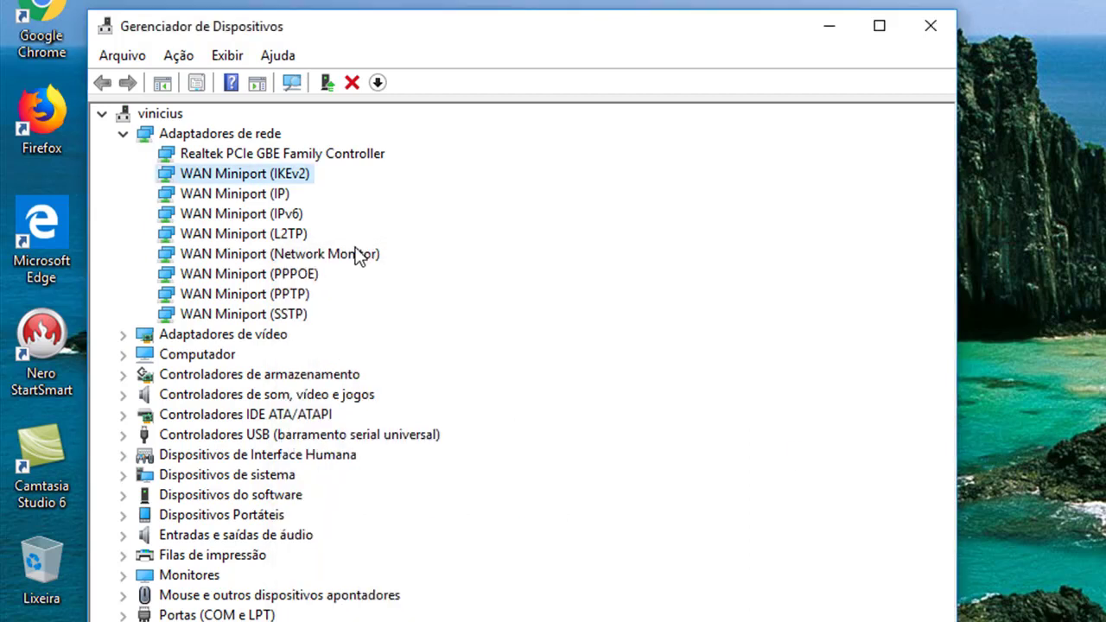
click(249, 195)
right_click(252, 199)
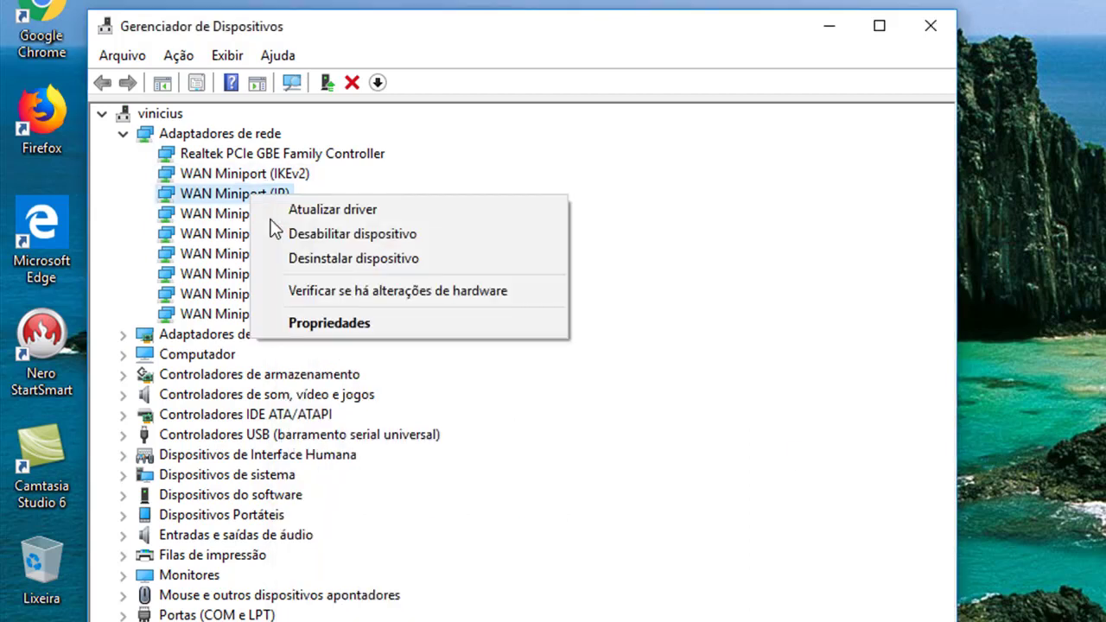
click(361, 324)
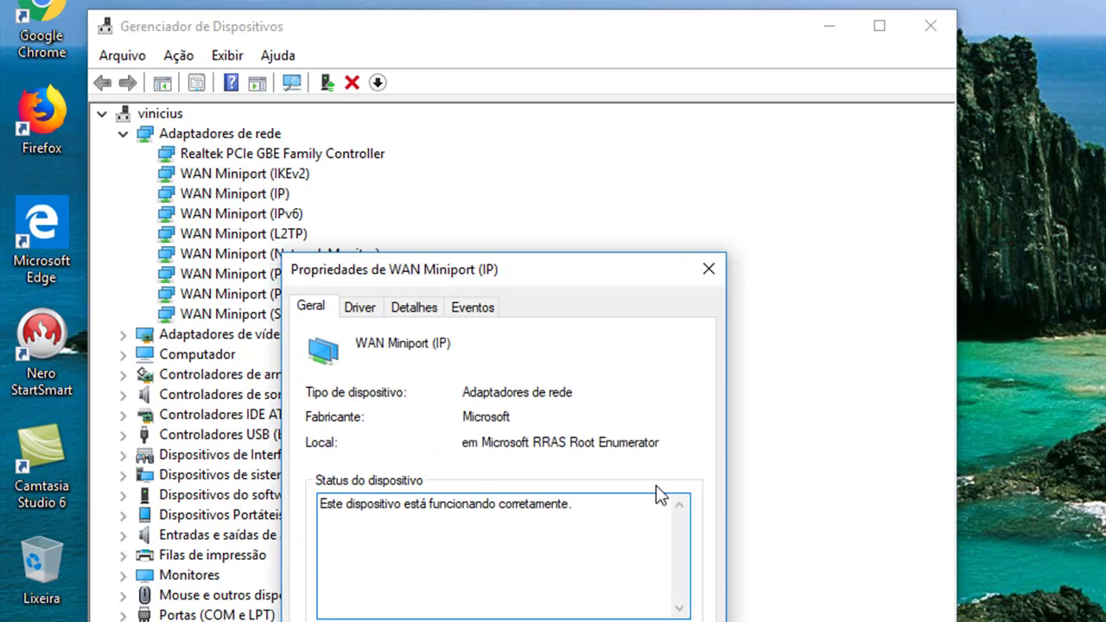
click(707, 270)
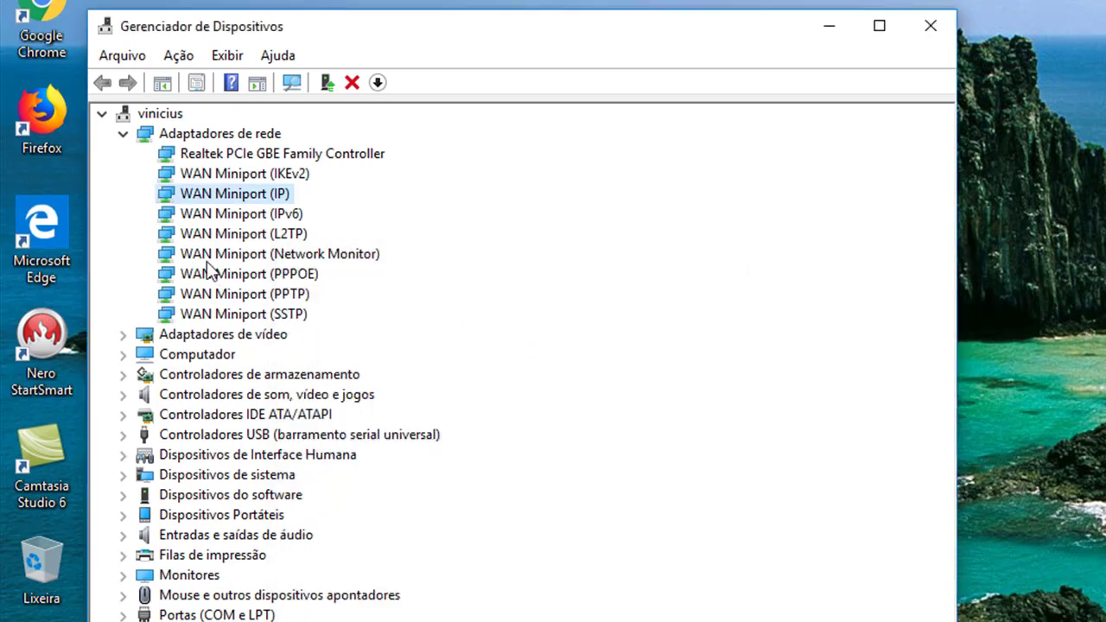
Check the properties of WAN Miniport (IPv6) and WAN Miniport (PPPOE) for a power management section.
right_click(219, 216)
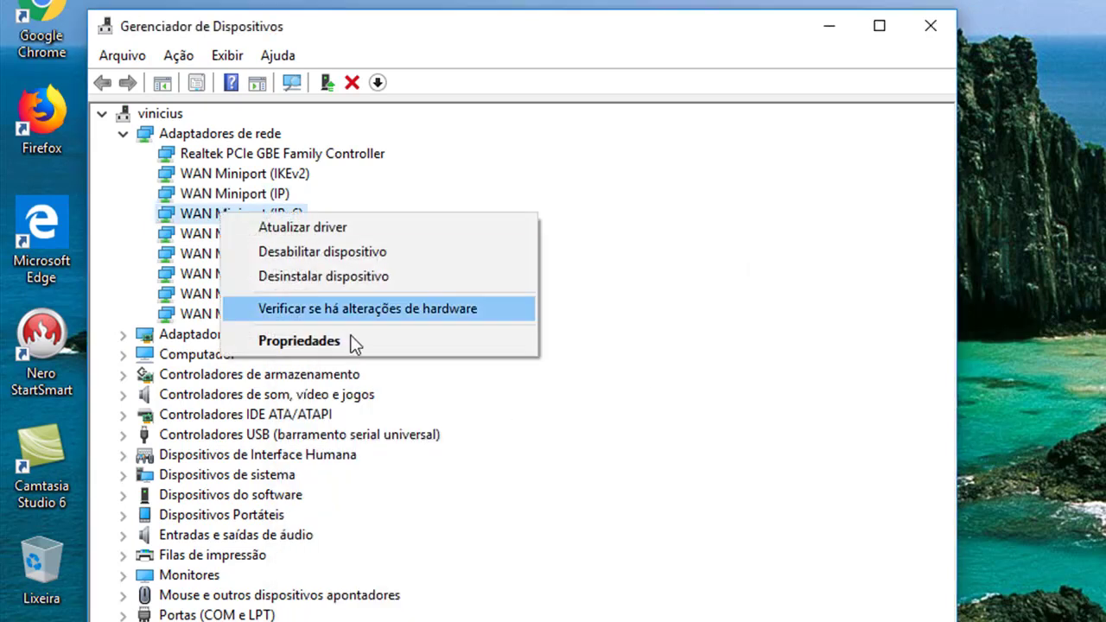
click(356, 339)
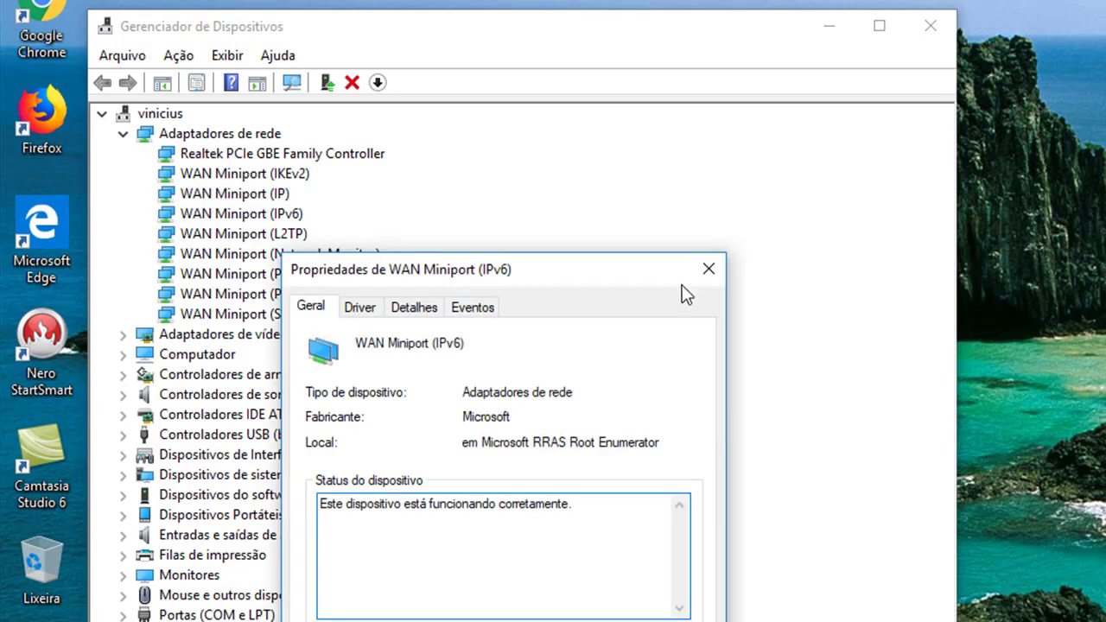
click(707, 273)
right_click(316, 275)
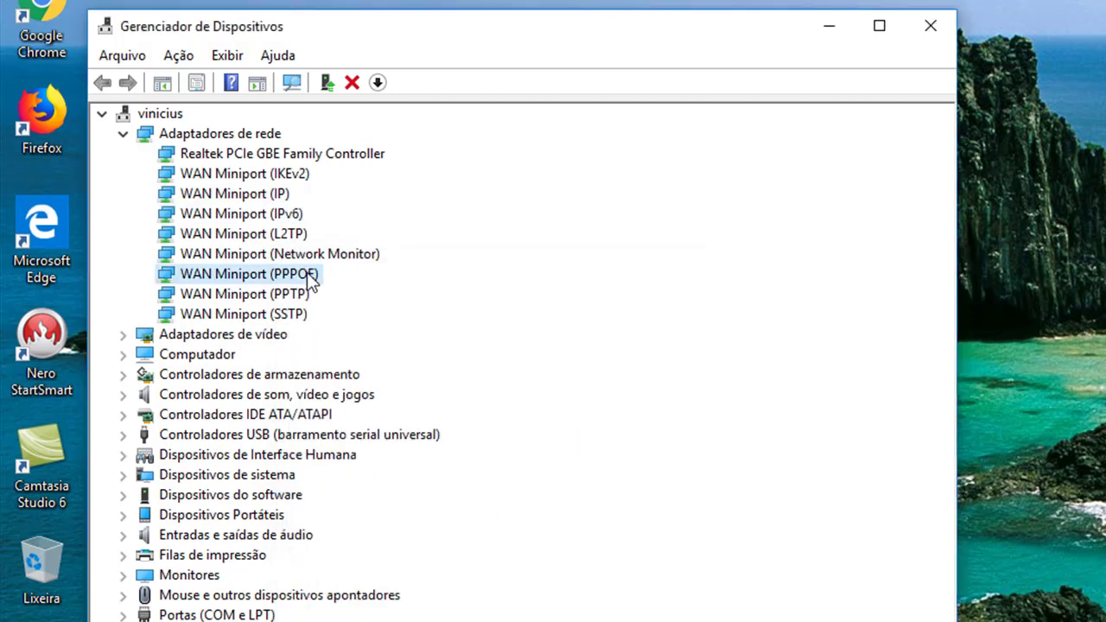
click(422, 402)
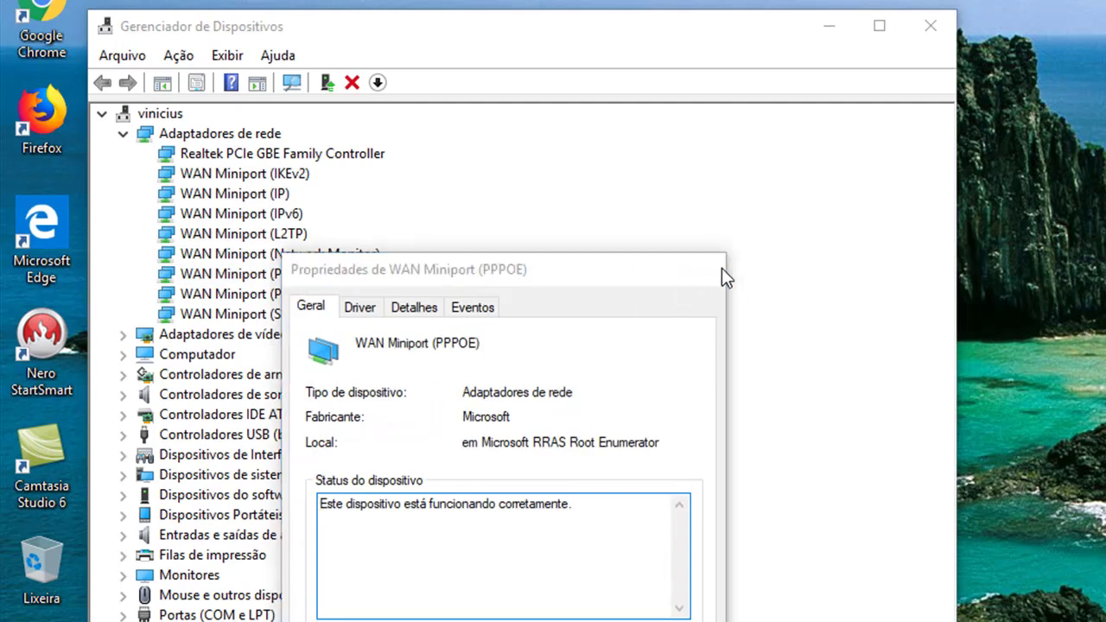
click(709, 269)
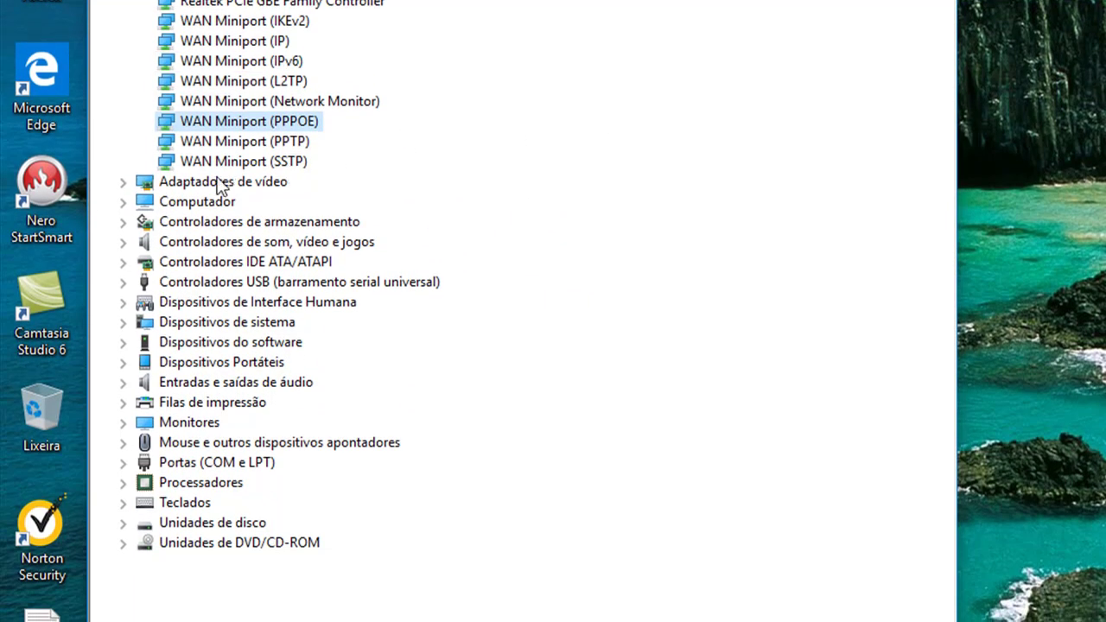
Check the properties of the Intel(R) HD Graphics video adapter for power management settings.
click(123, 181)
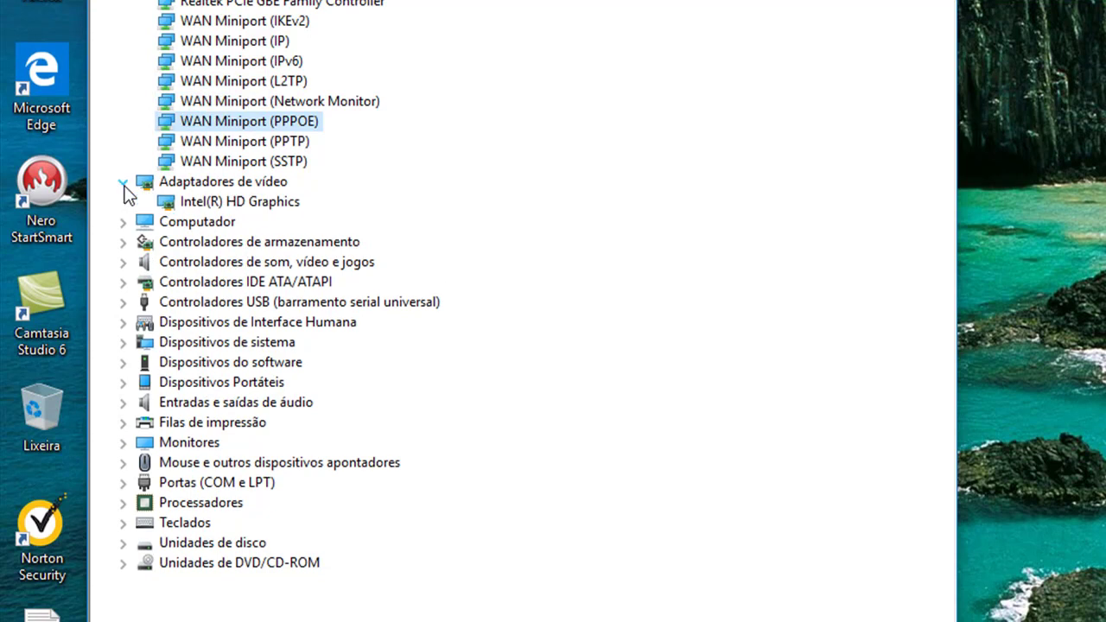
click(190, 203)
right_click(190, 203)
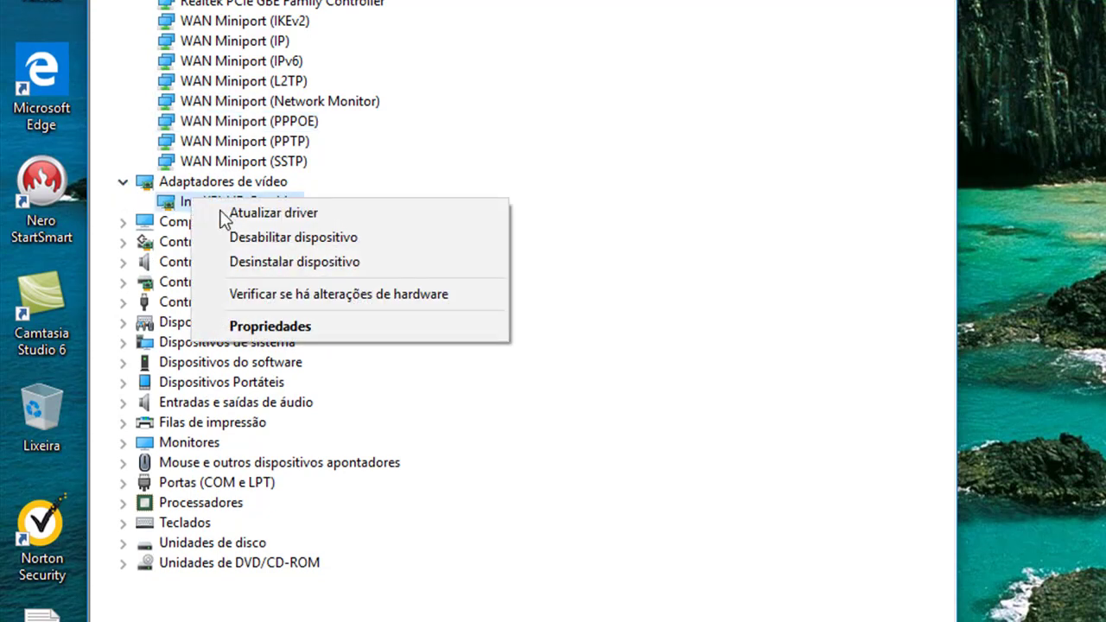
click(281, 331)
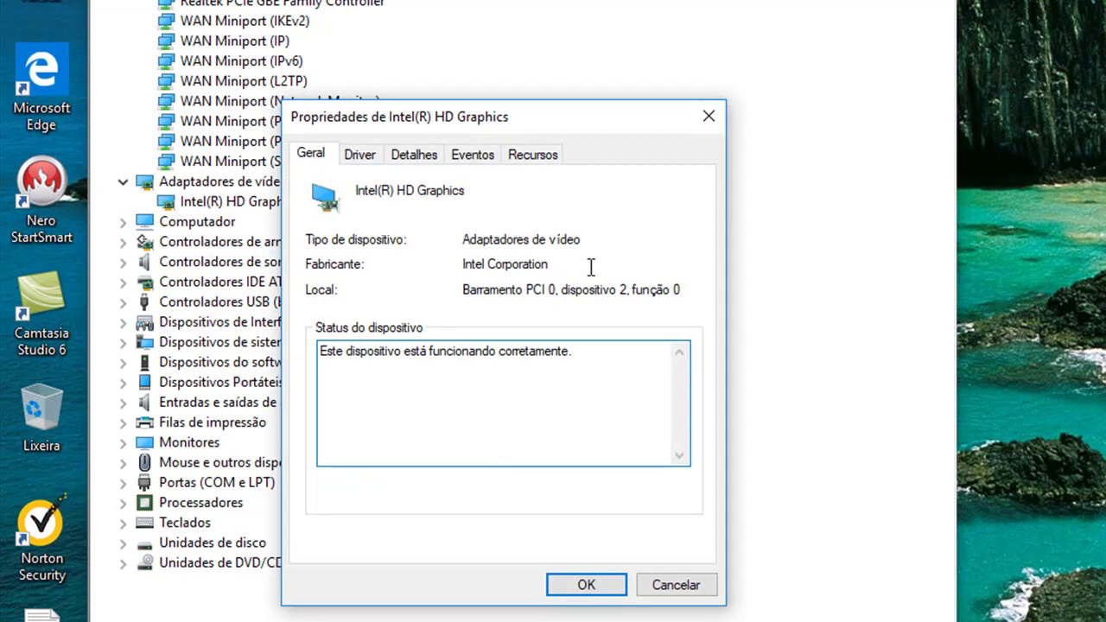
click(708, 117)
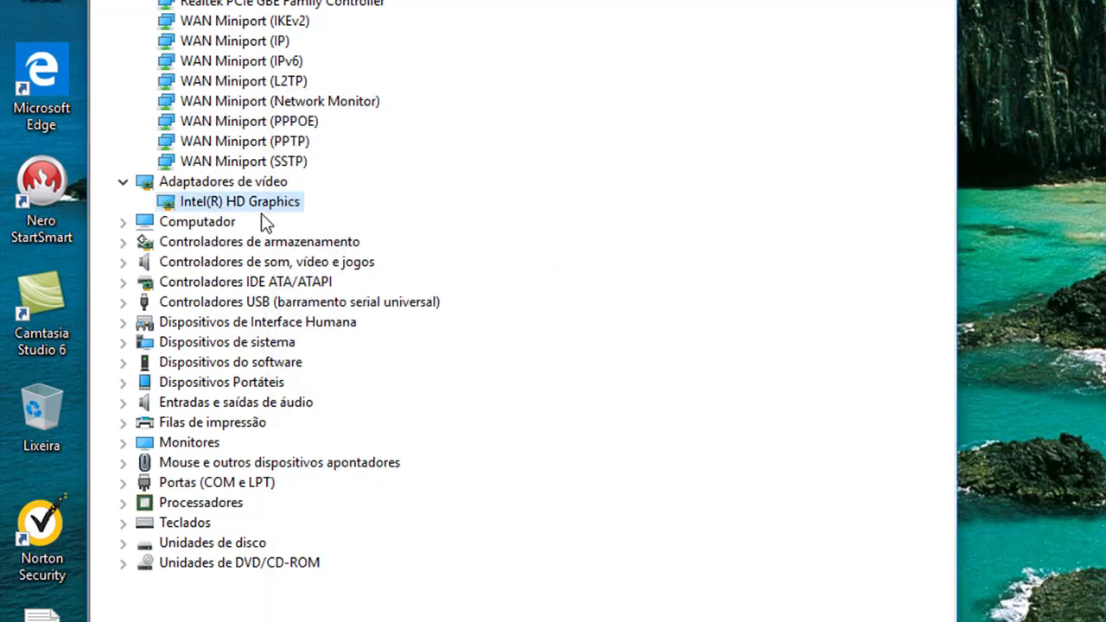
Check the properties of the PC ACPI de base x64 device under Computador for power management settings.
click(127, 222)
click(259, 242)
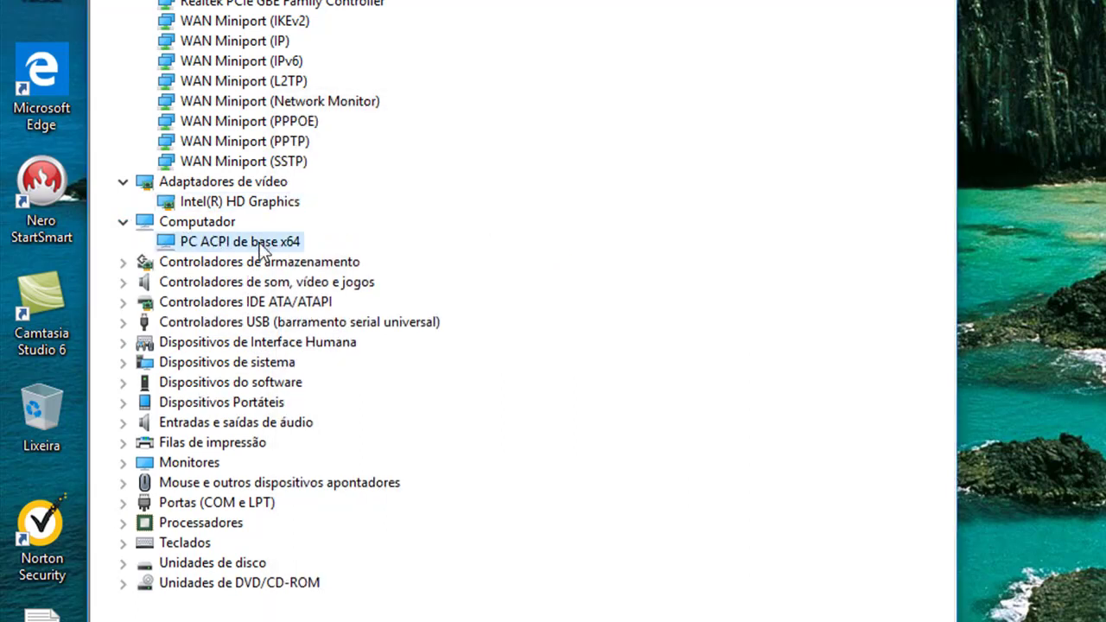
right_click(252, 242)
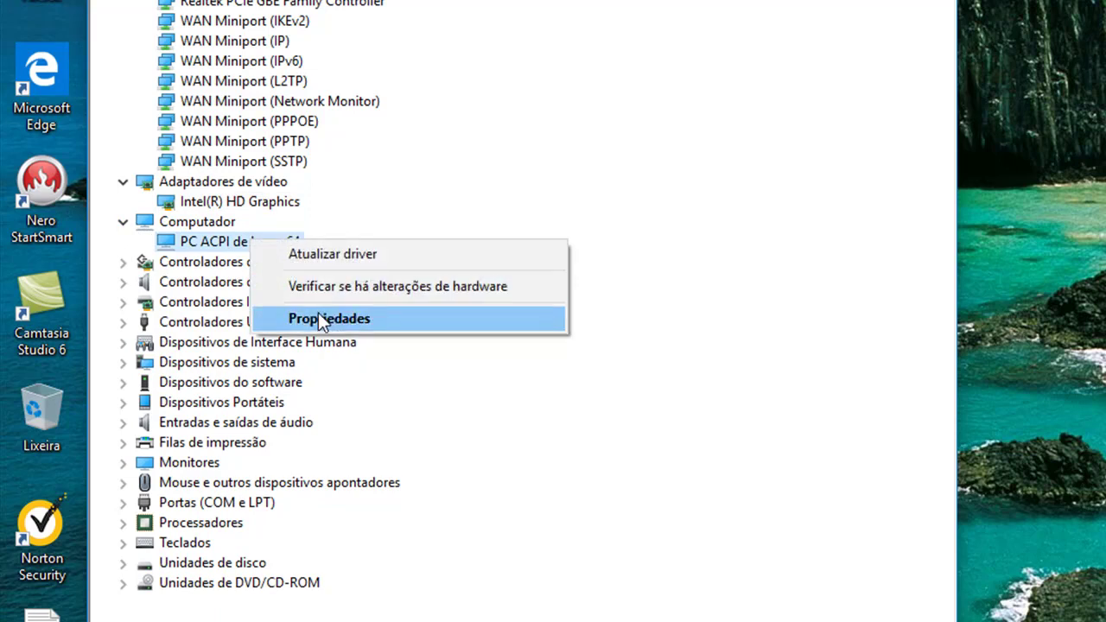
click(318, 316)
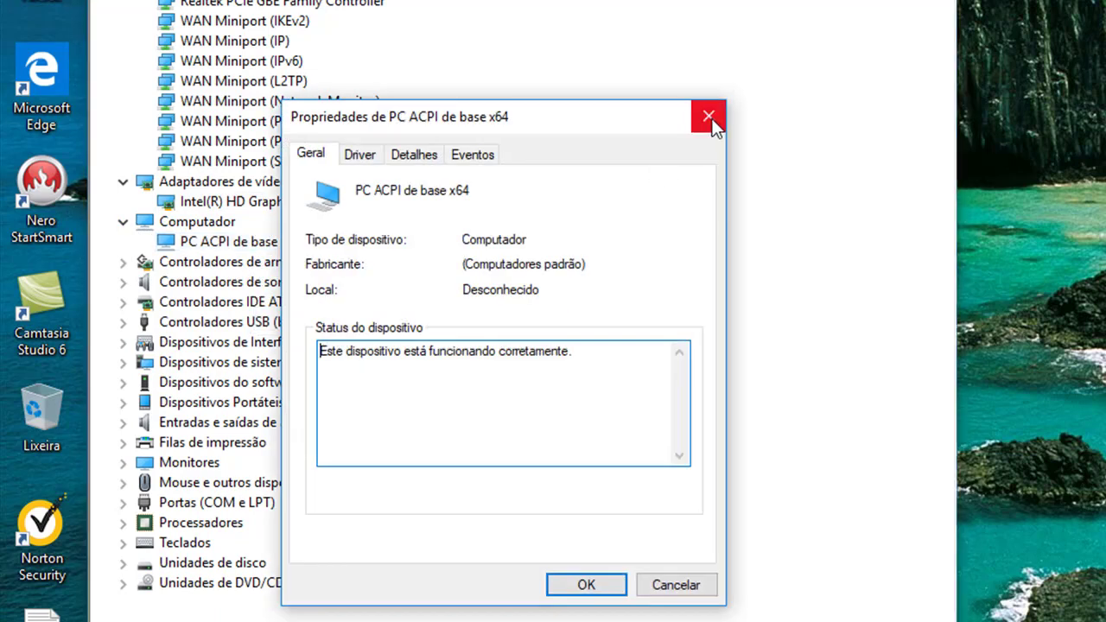
click(710, 119)
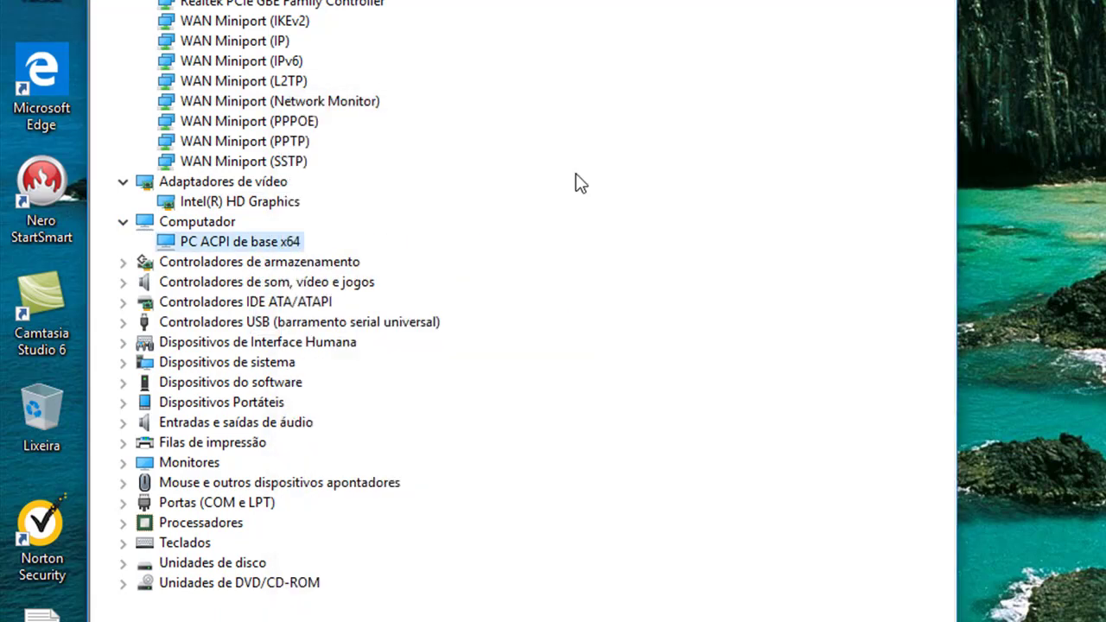
Check the properties of Controladores de armazenamento and its Controlador de Espaços de Armazenamento da Microsoft for power management settings.
click(126, 264)
right_click(224, 271)
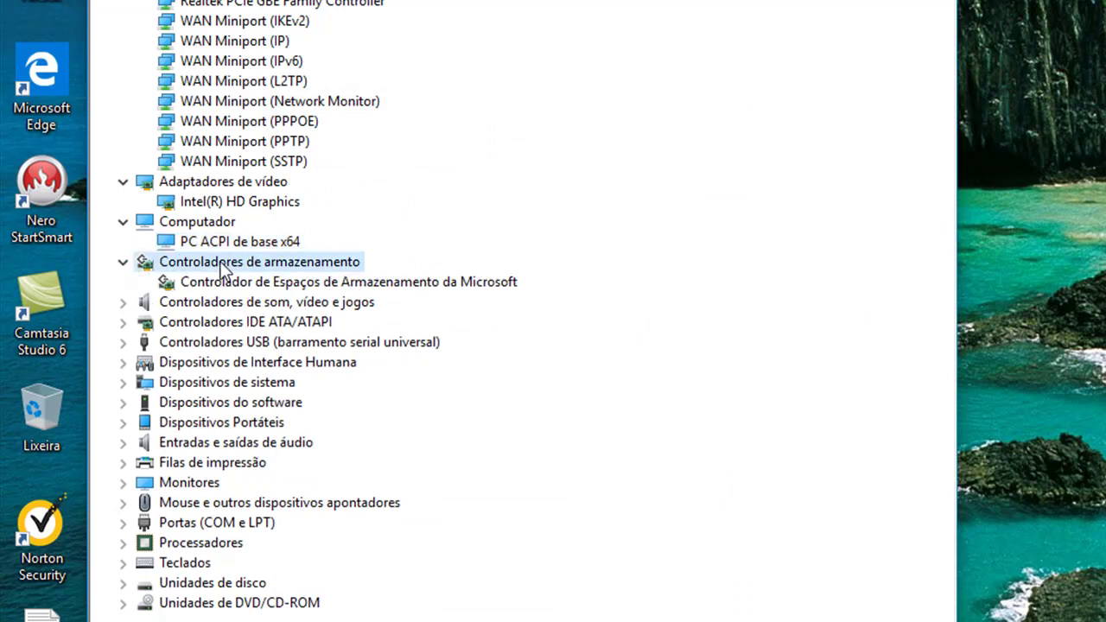
click(331, 314)
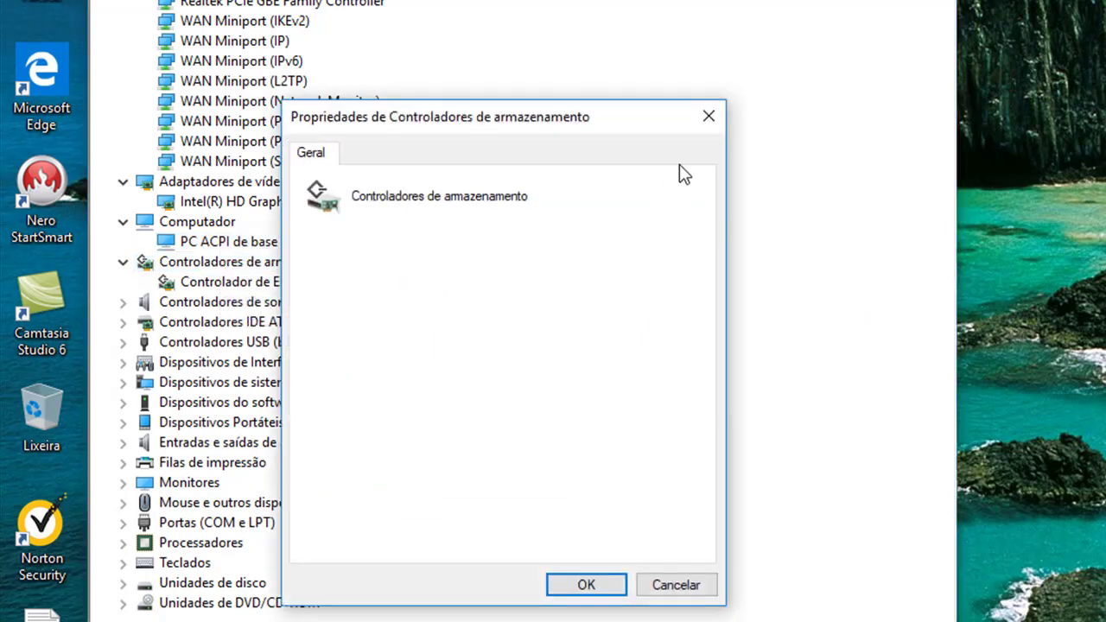
click(697, 585)
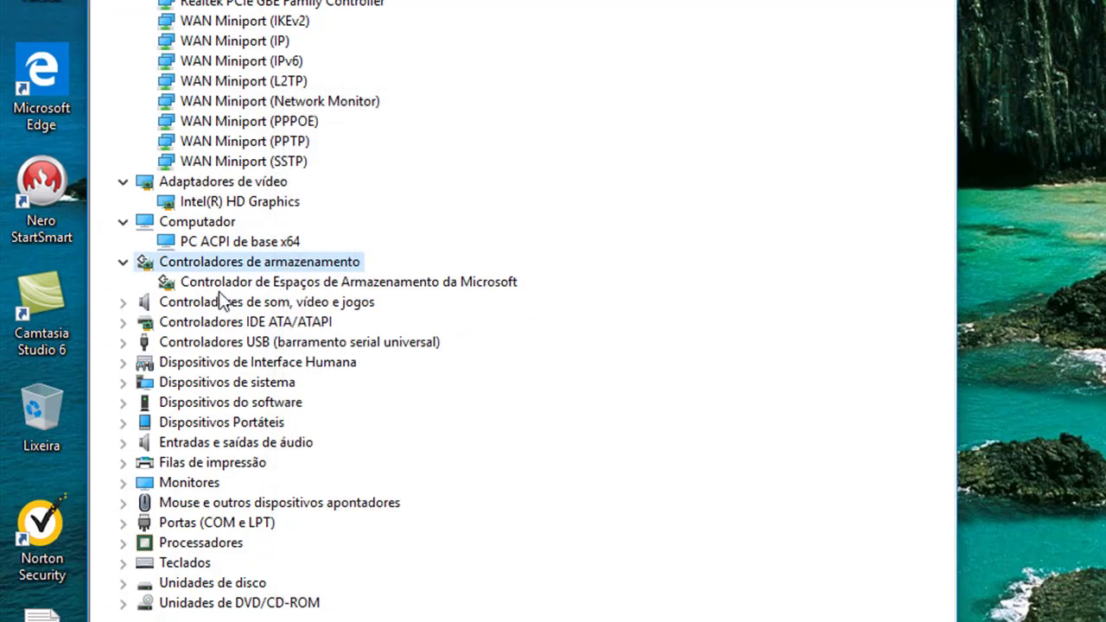
right_click(222, 290)
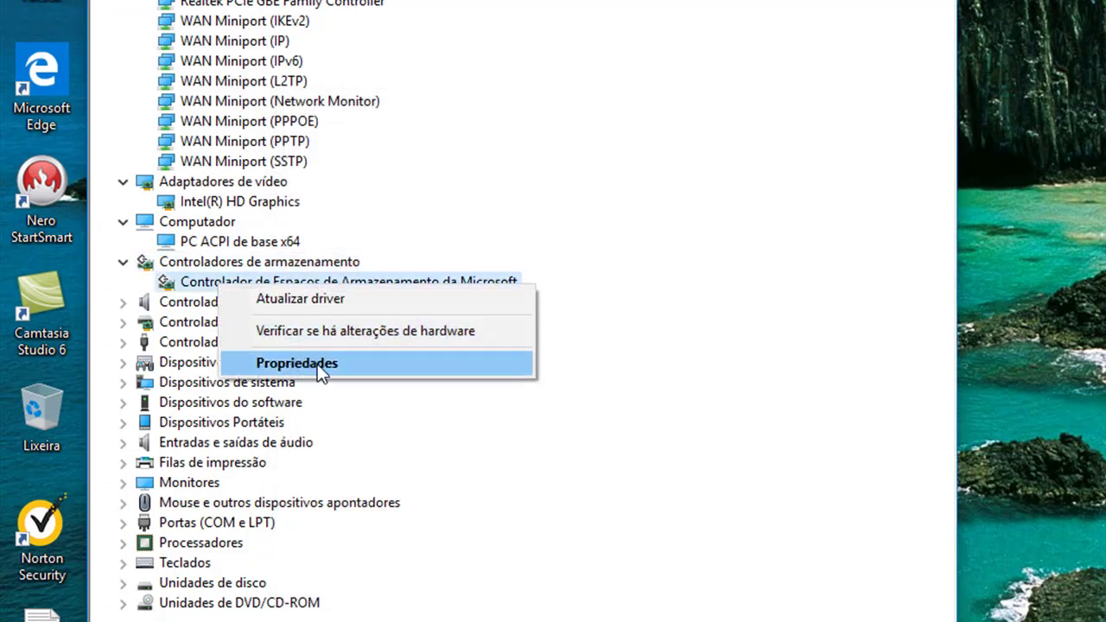
click(317, 364)
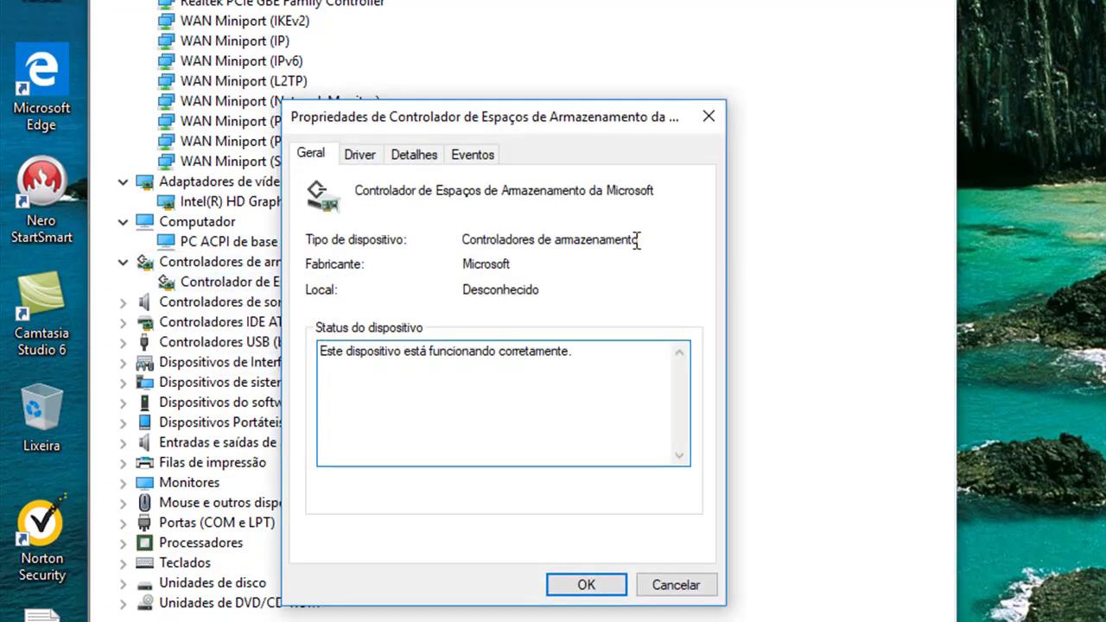
click(710, 120)
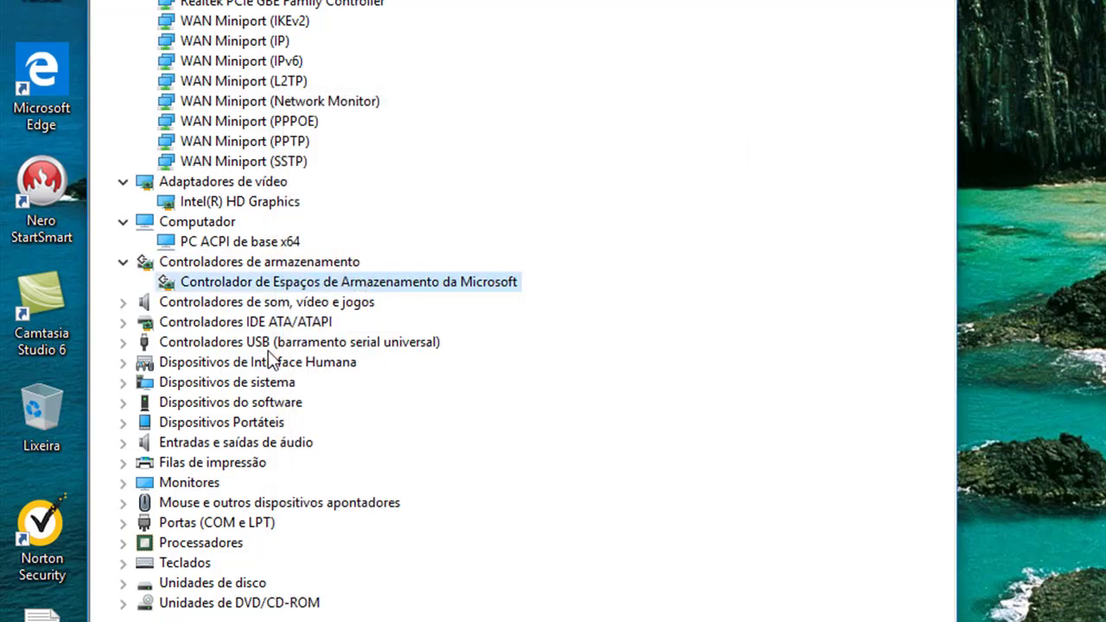
Check the properties of Controladores de som, vídeo e jogos and its first Dispositivo de High Definition Audio for power management settings.
click(123, 302)
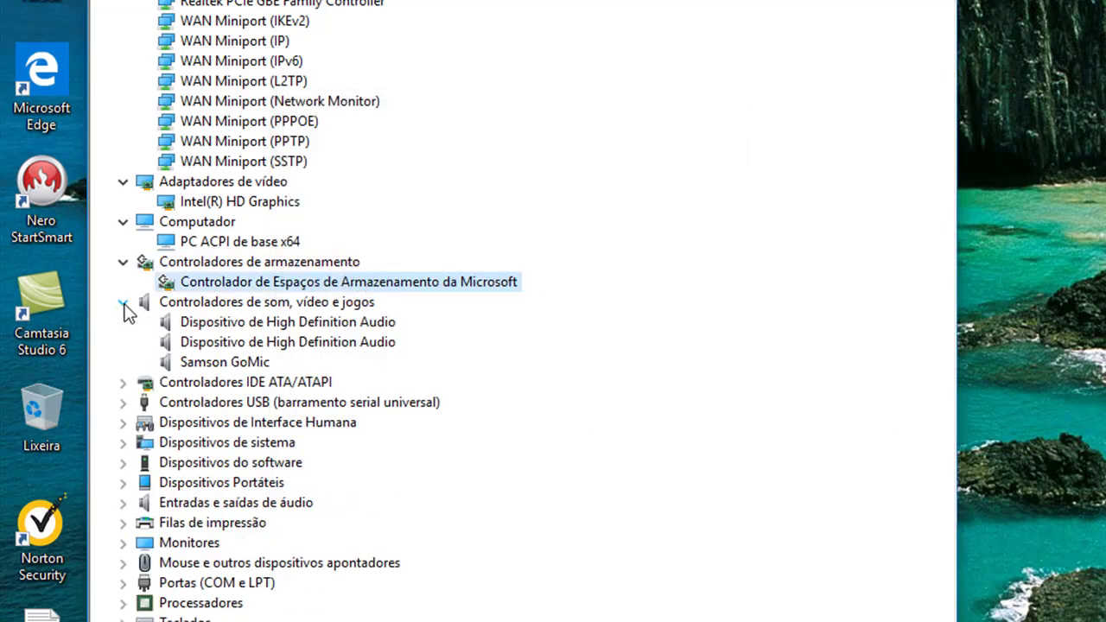
right_click(224, 304)
click(310, 349)
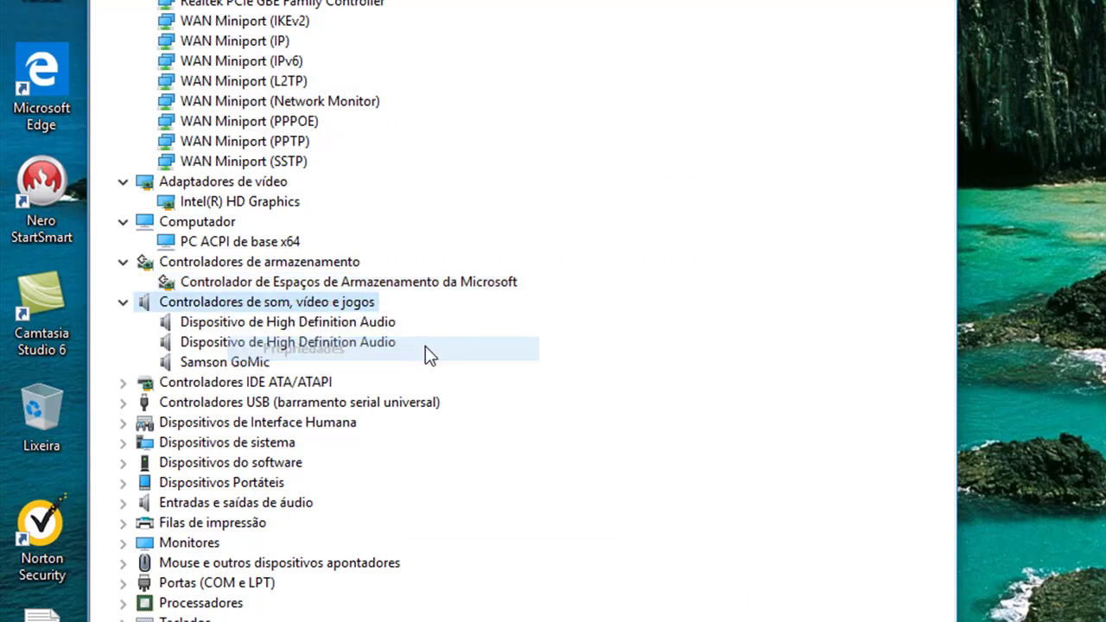
click(709, 116)
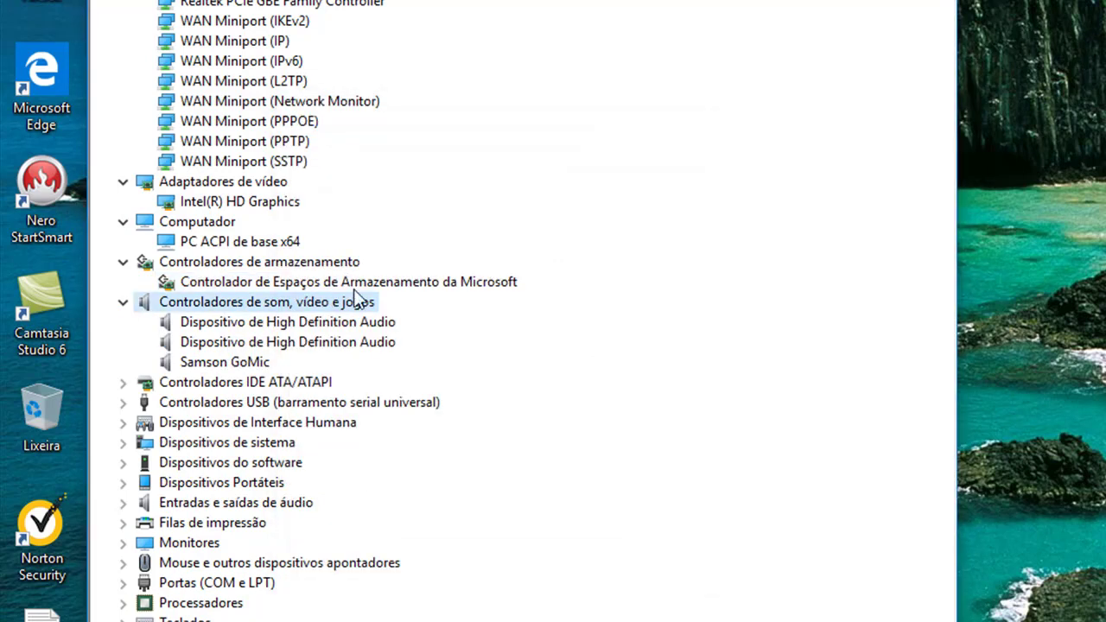
right_click(218, 321)
click(356, 453)
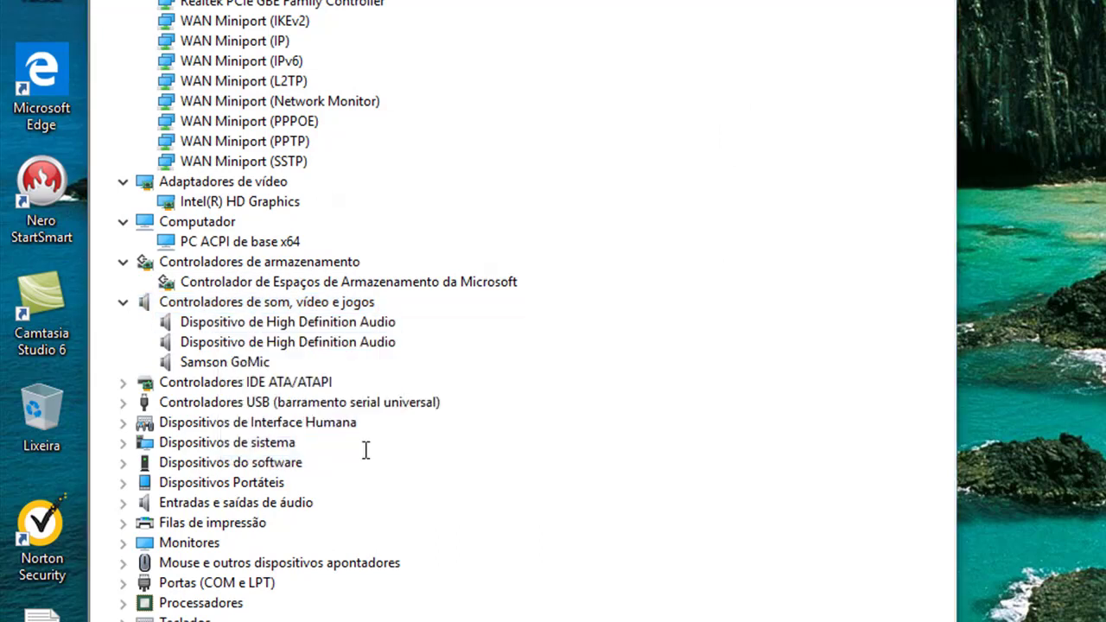
key(Escape)
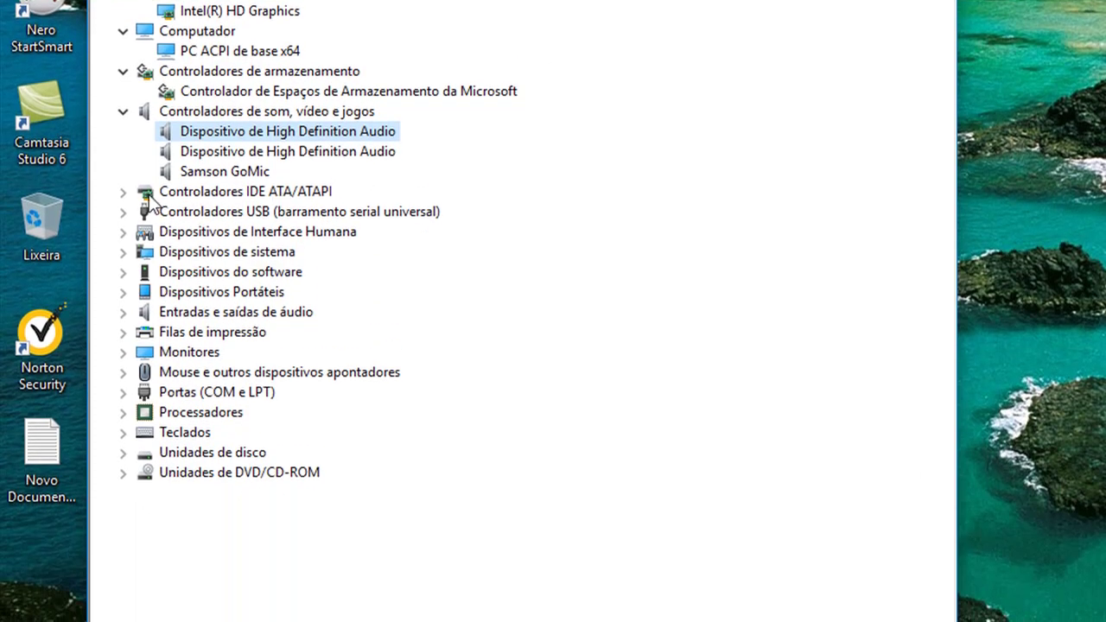
Check the properties of Controlador AHCI SATA Padrão under Controladores IDE ATA/ATAPI for power management settings.
click(126, 191)
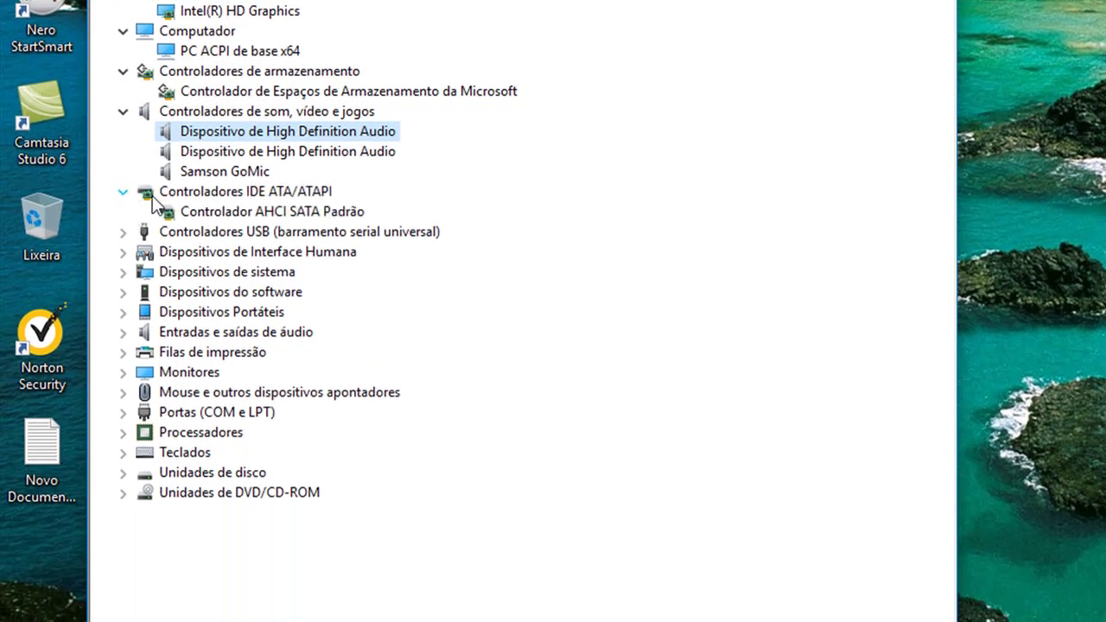
click(208, 213)
right_click(207, 212)
click(333, 313)
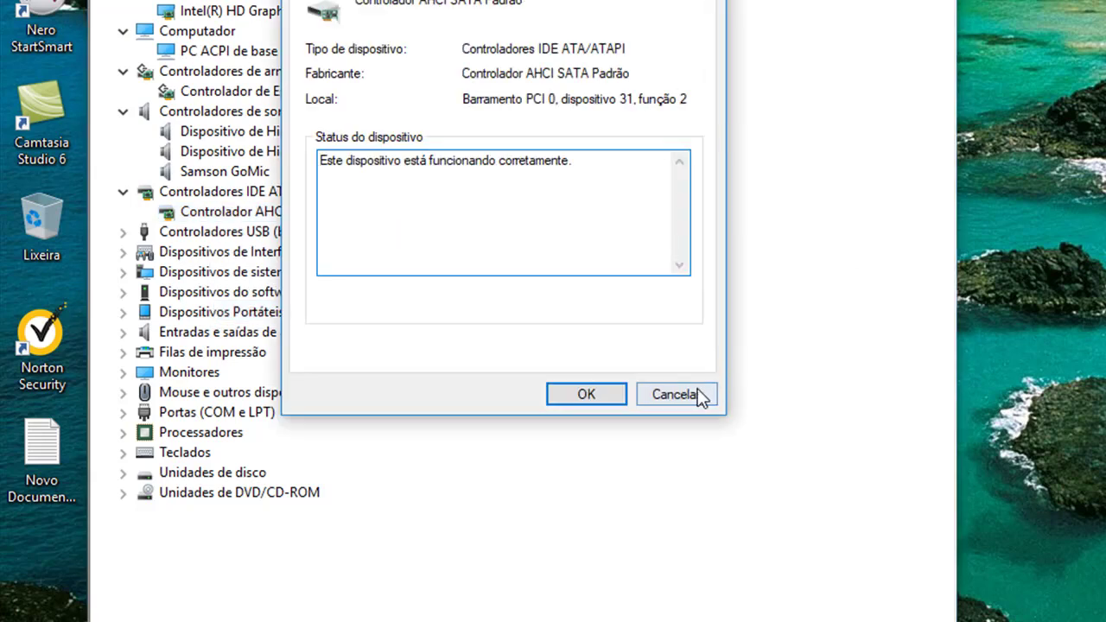
click(697, 394)
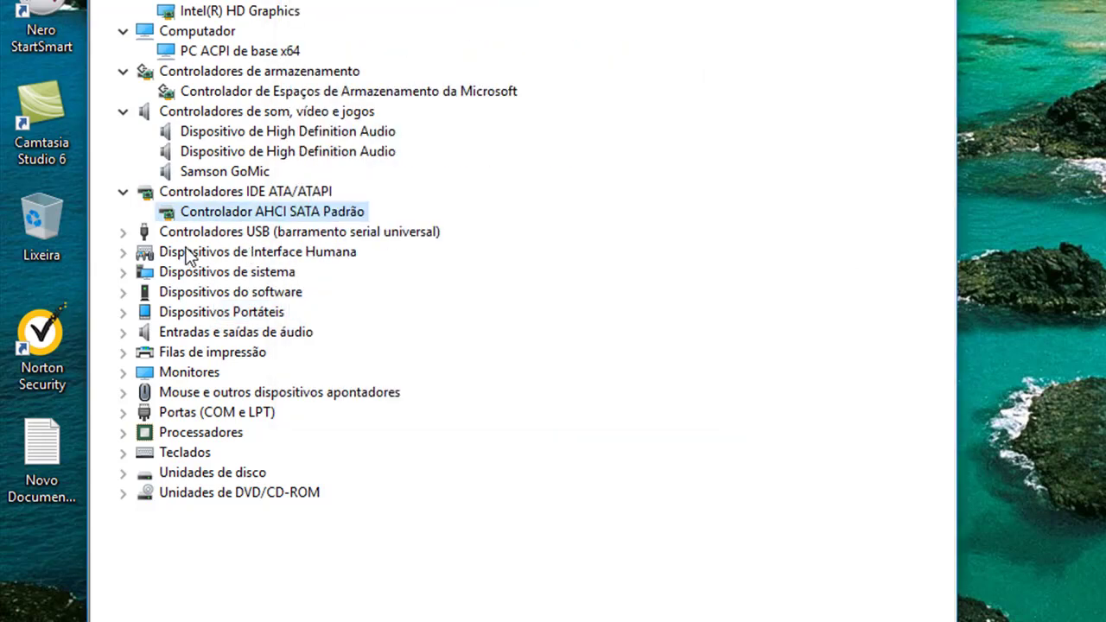
Examine the power management settings of the first Generic USB Hub under Controladores USB, leaving them as they are.
click(129, 232)
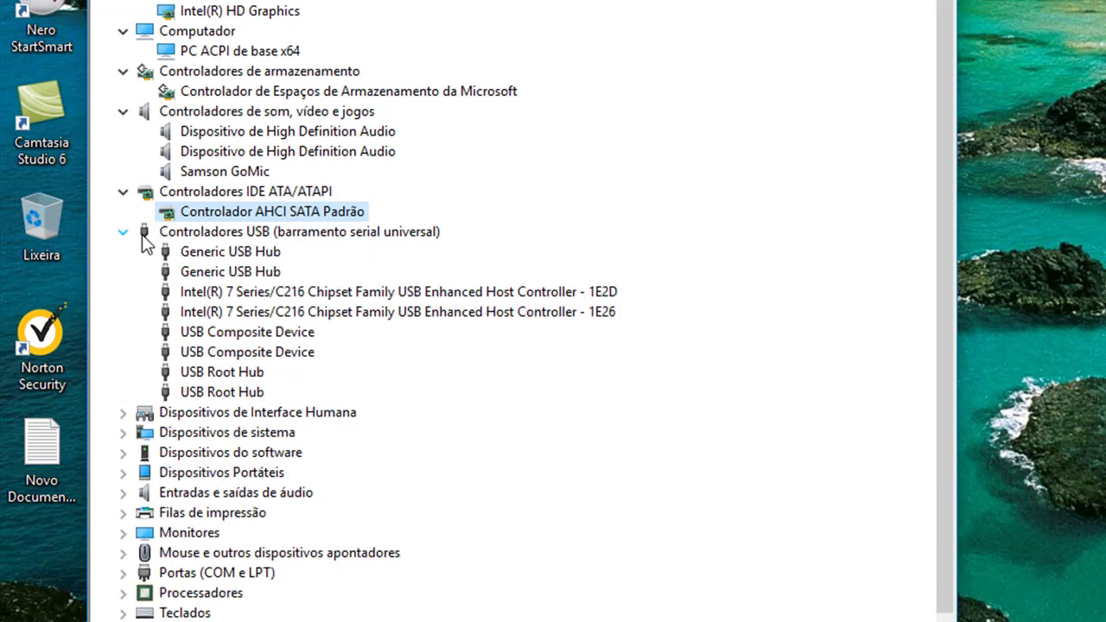
click(271, 256)
right_click(231, 262)
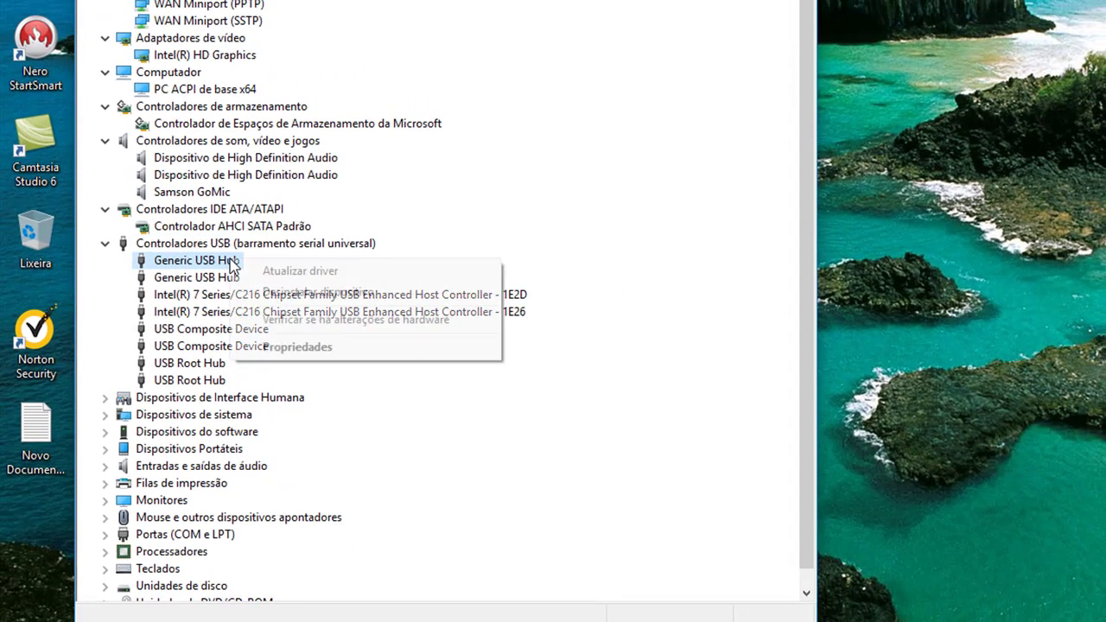
click(305, 349)
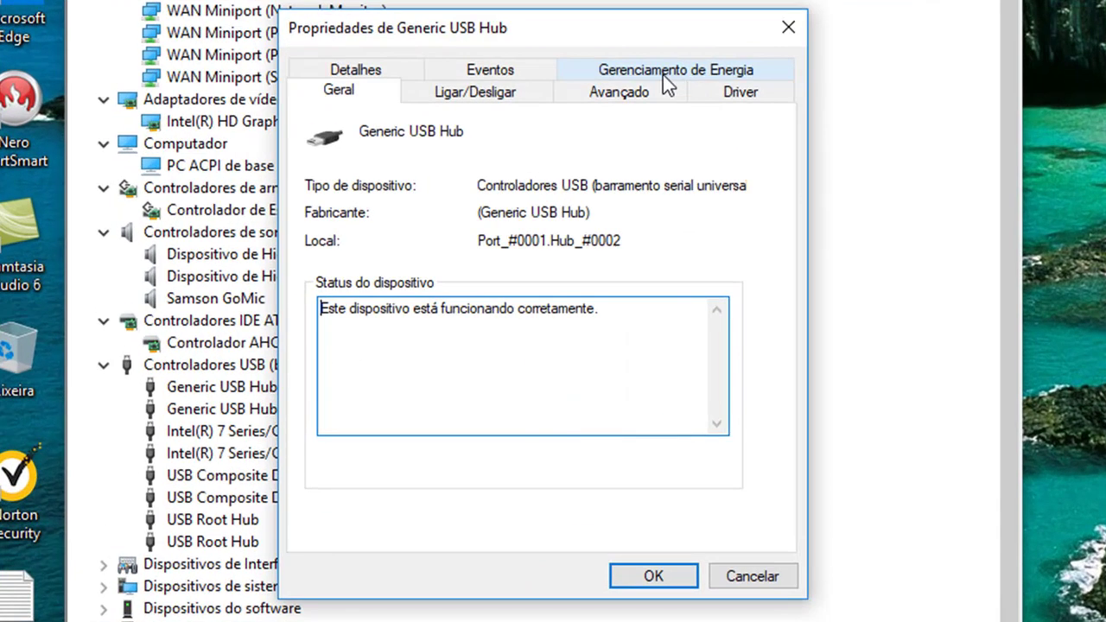
click(663, 75)
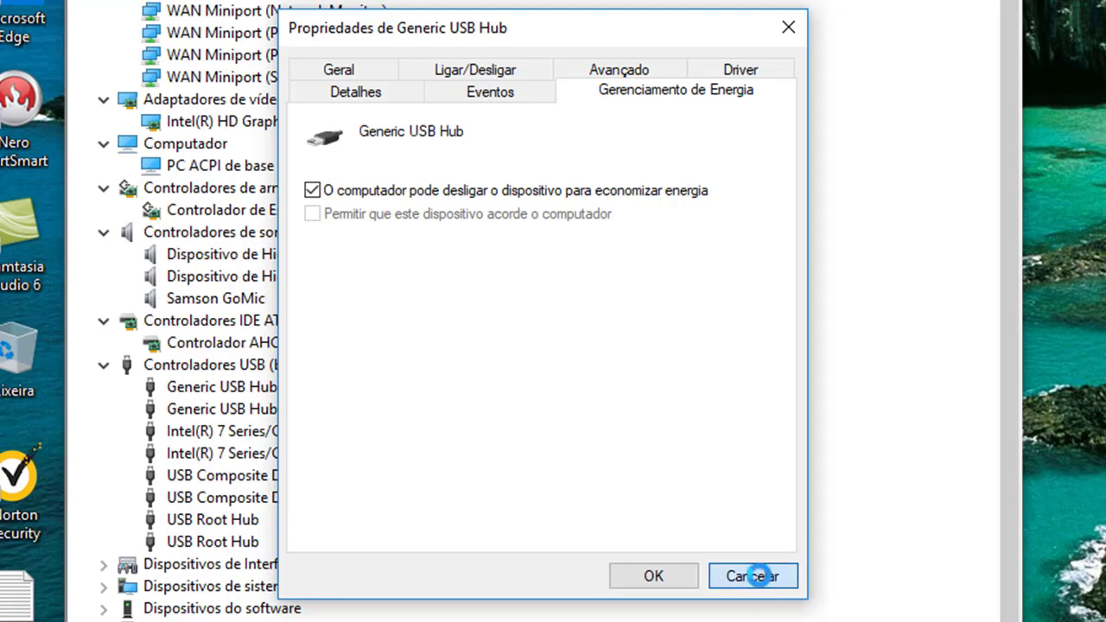
click(762, 583)
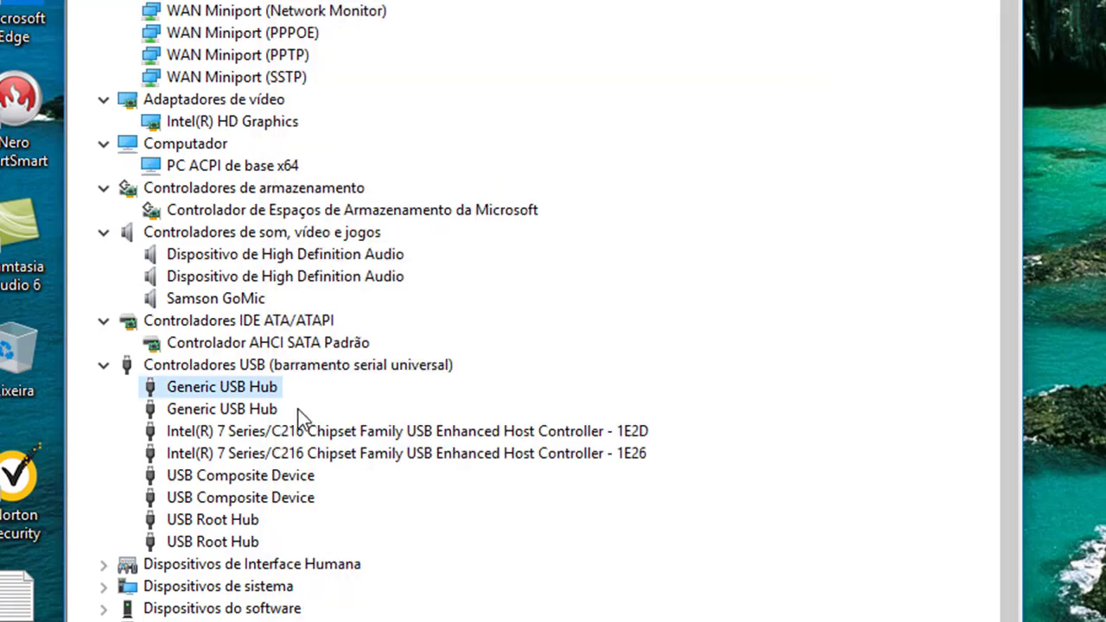
Expand Dispositivos de Interface Humana and check the category's own properties for power management settings.
drag(1011, 427, 828, 553)
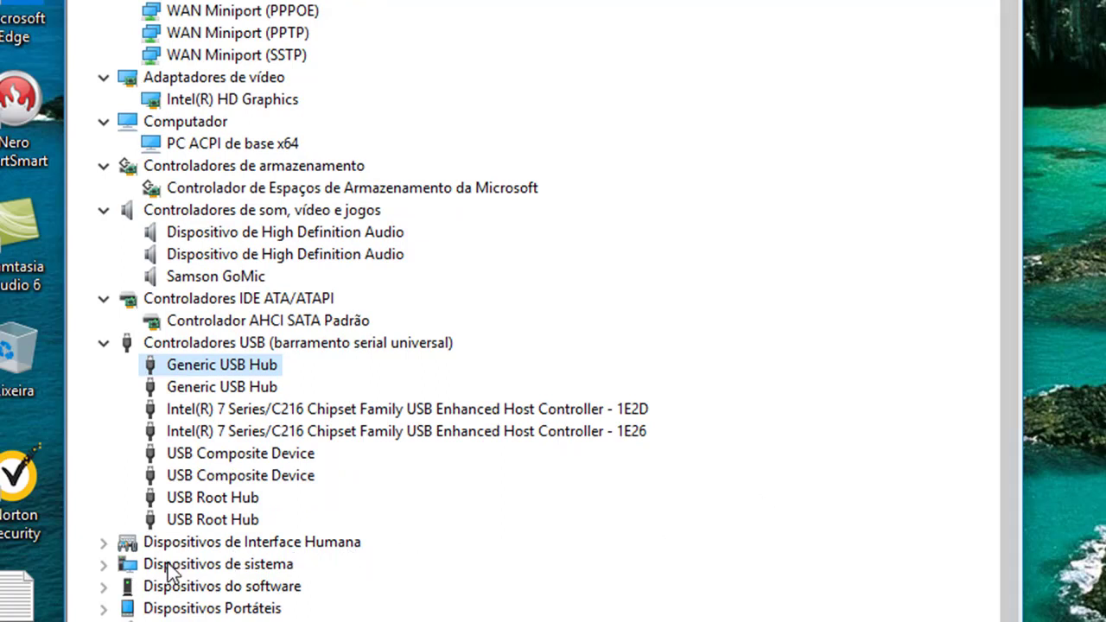
click(261, 545)
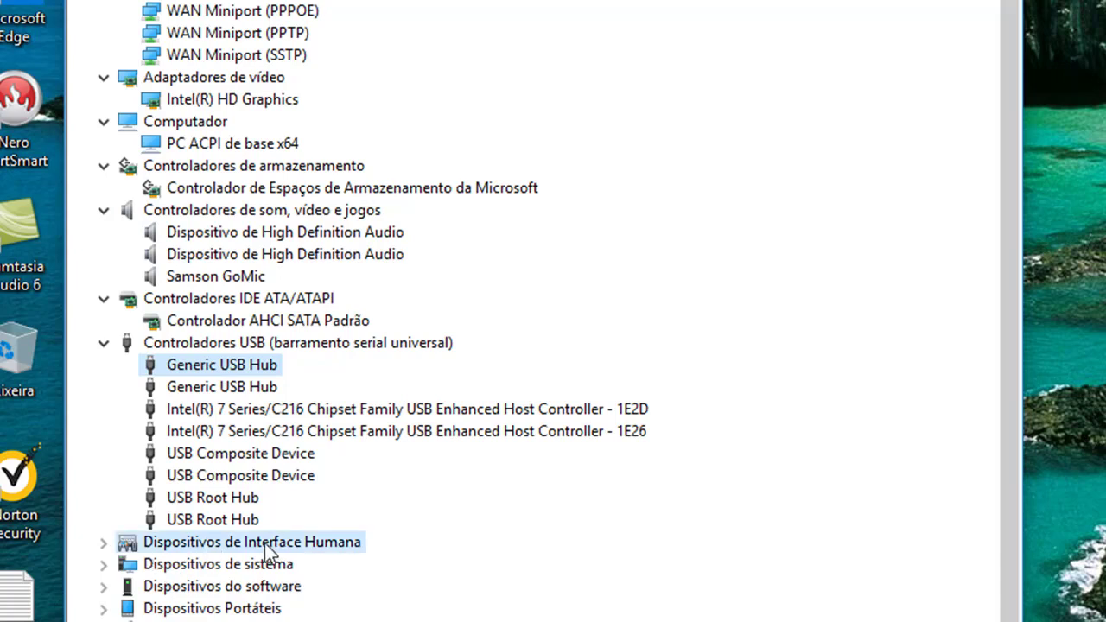
right_click(261, 547)
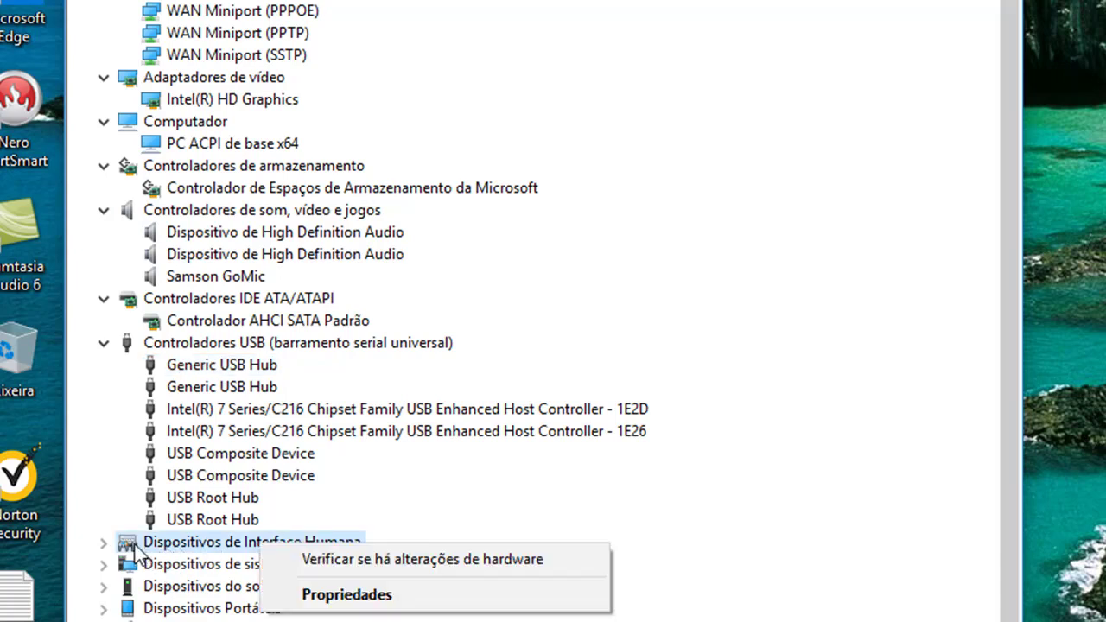
click(104, 543)
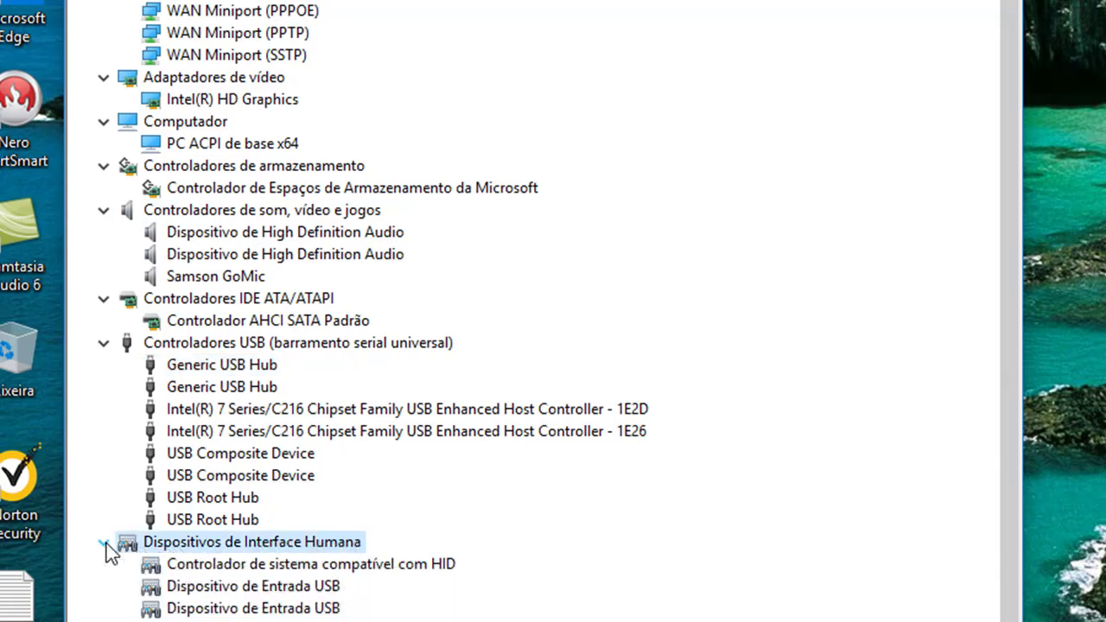
right_click(204, 553)
click(278, 595)
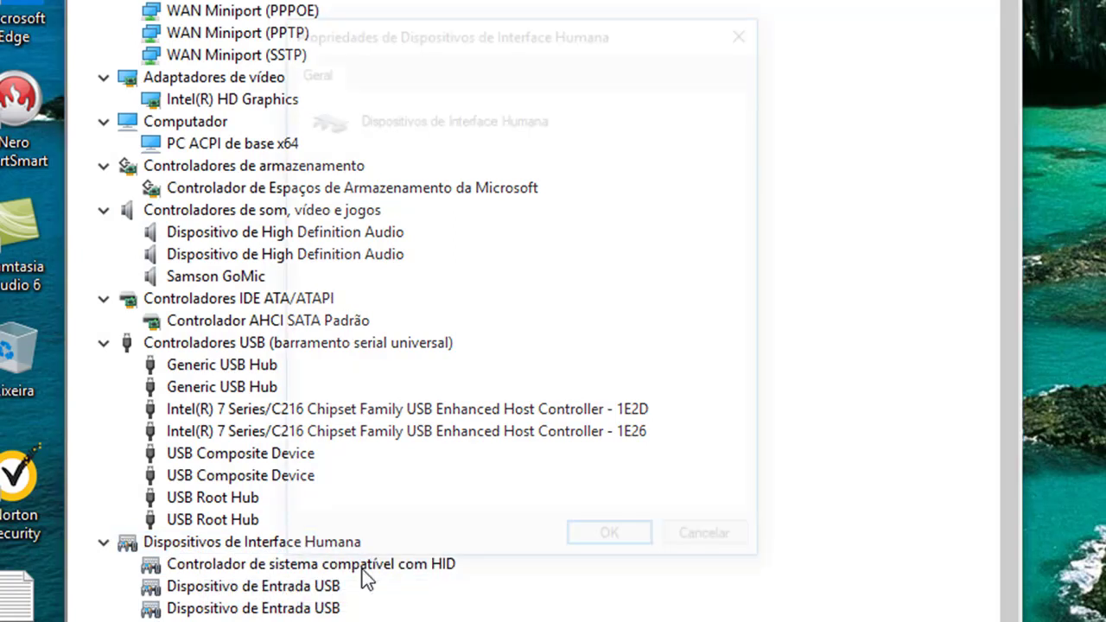
click(749, 28)
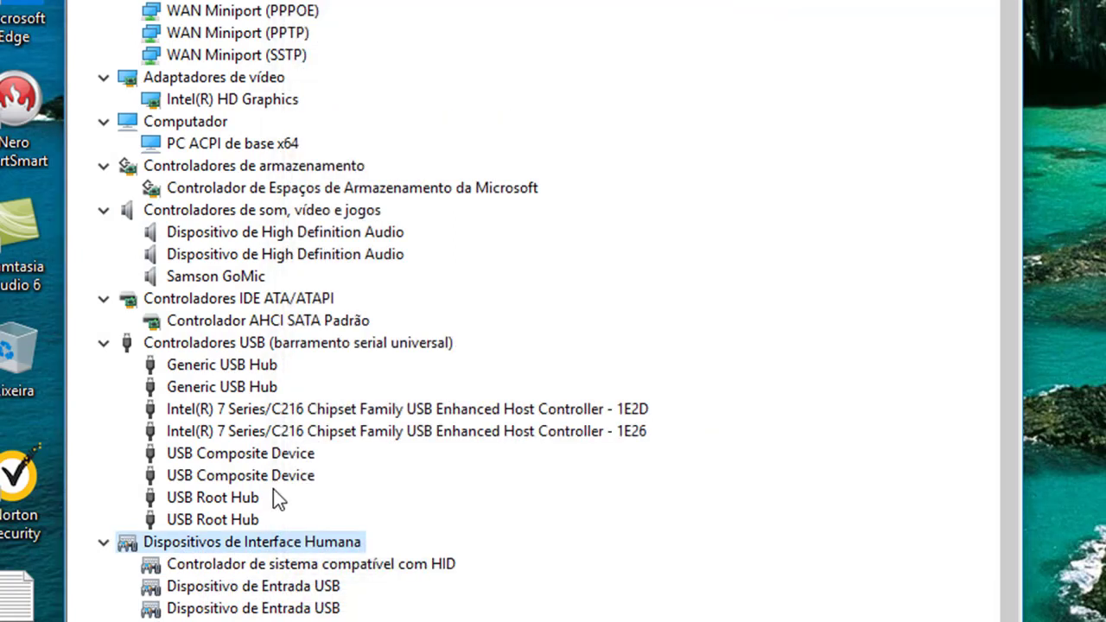
Examine the wake permission in the power management settings of Controlador de sistema compatível com HID, then close without changes.
click(218, 564)
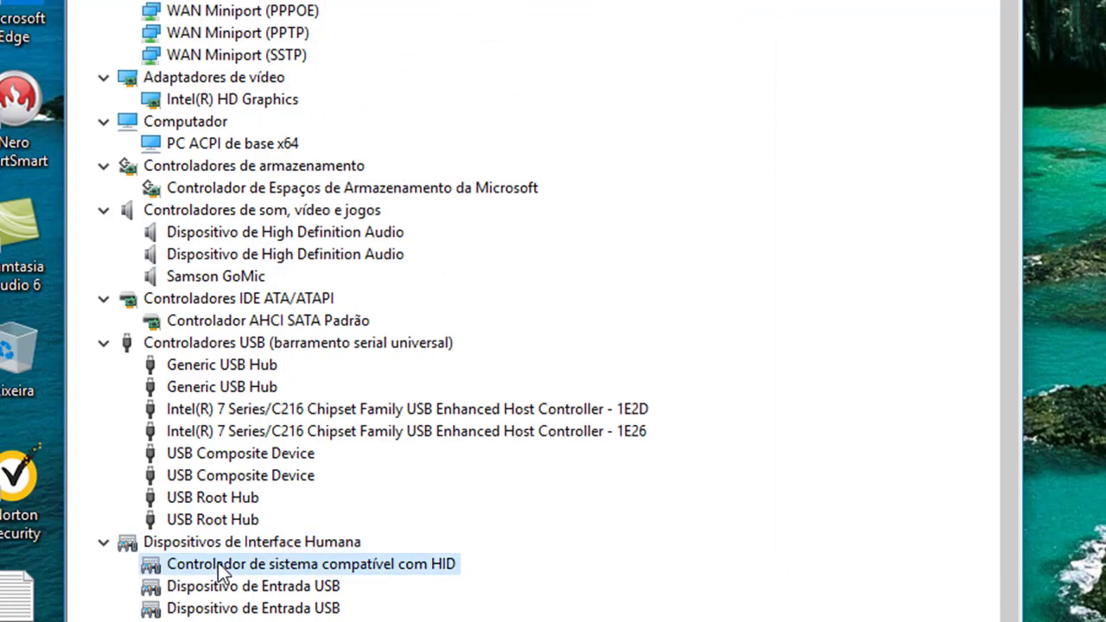
right_click(217, 563)
key(Escape)
key(Return)
click(605, 70)
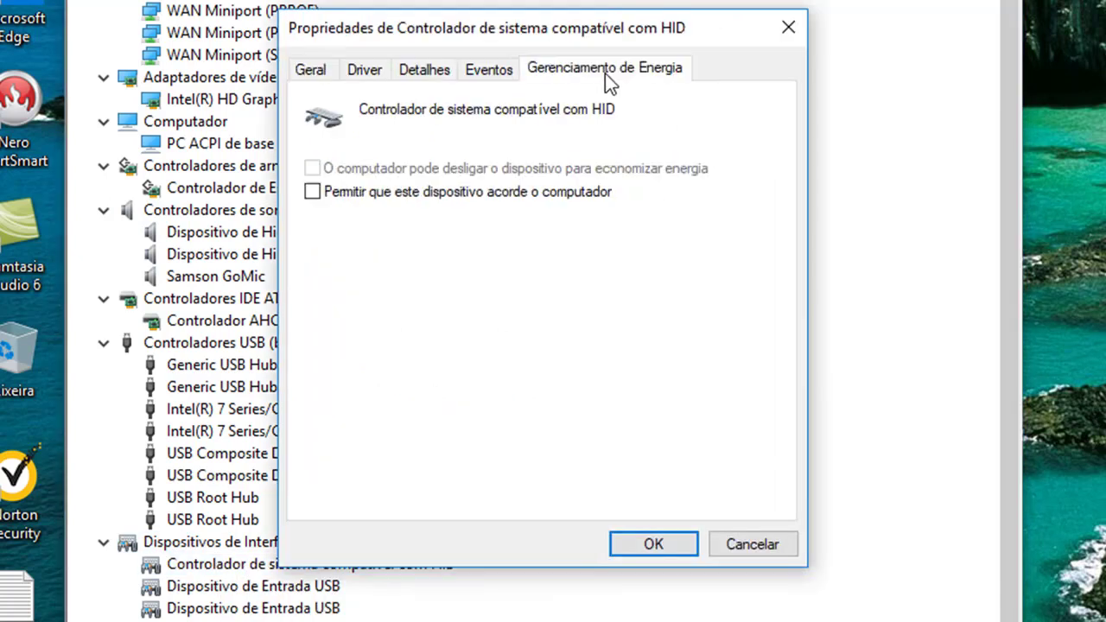
click(753, 544)
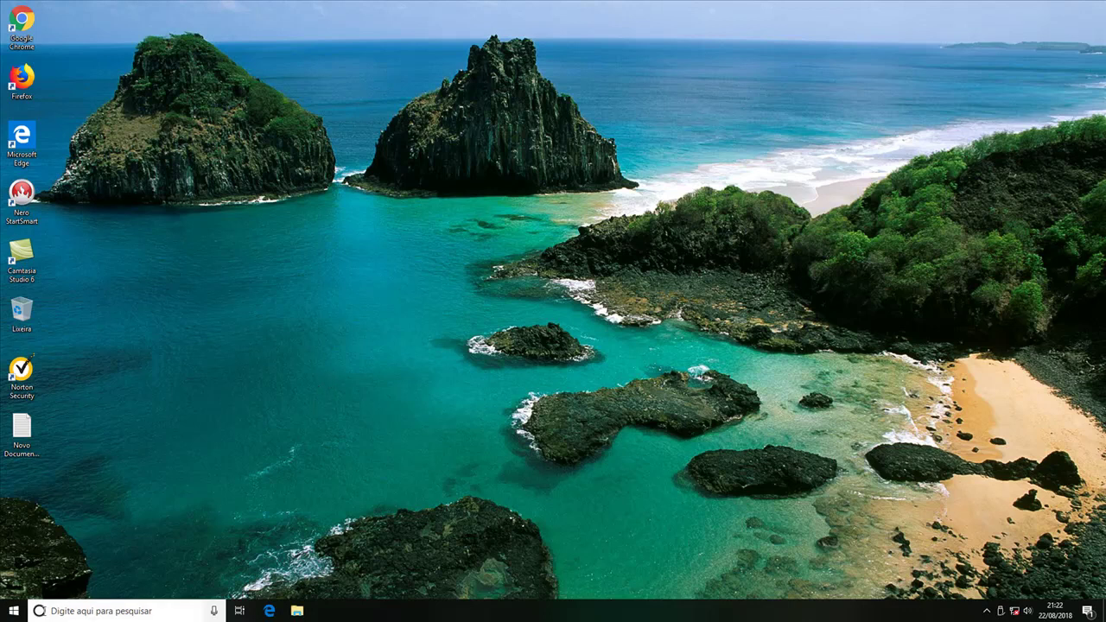
Bring up the Desligar ou sair options to view Desligar and Reiniciar, and dismiss them without choosing any.
right_click(17, 614)
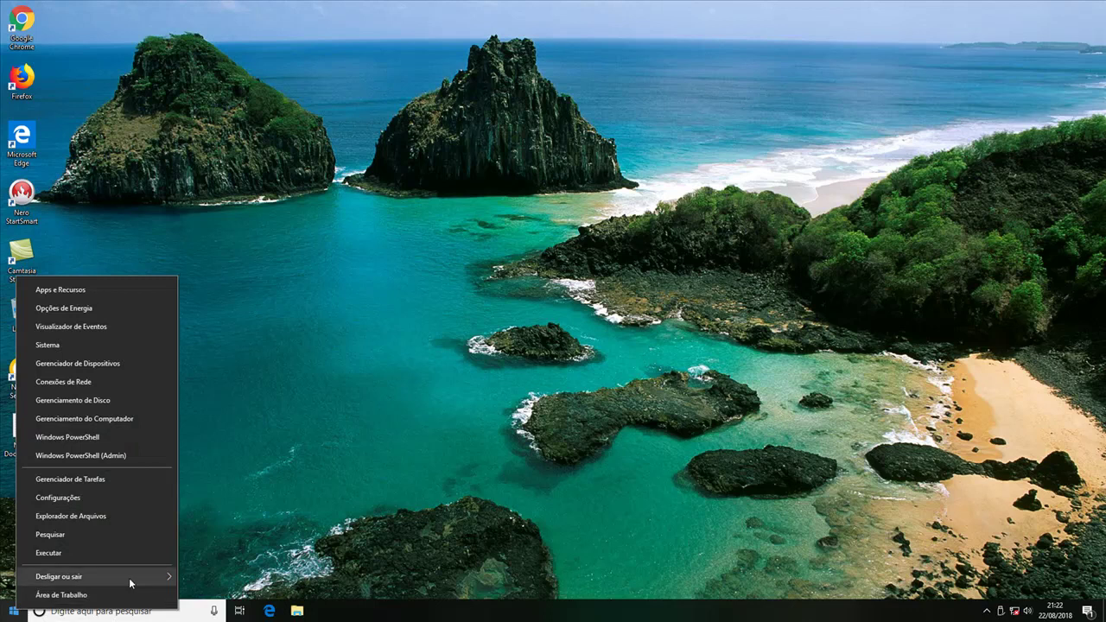
mouse_move(129, 578)
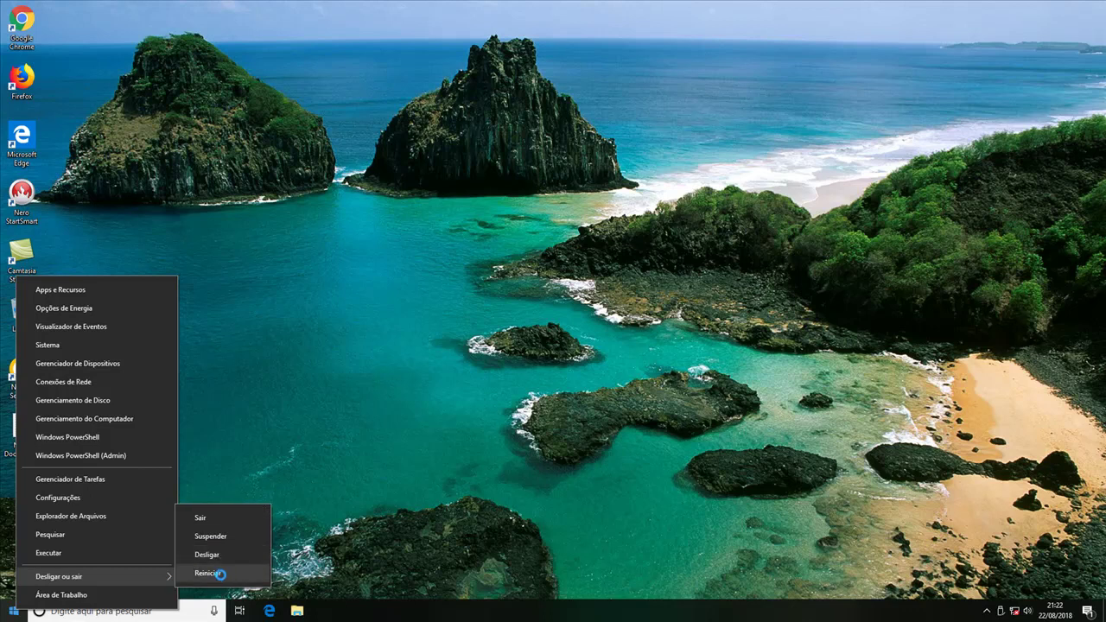
click(224, 556)
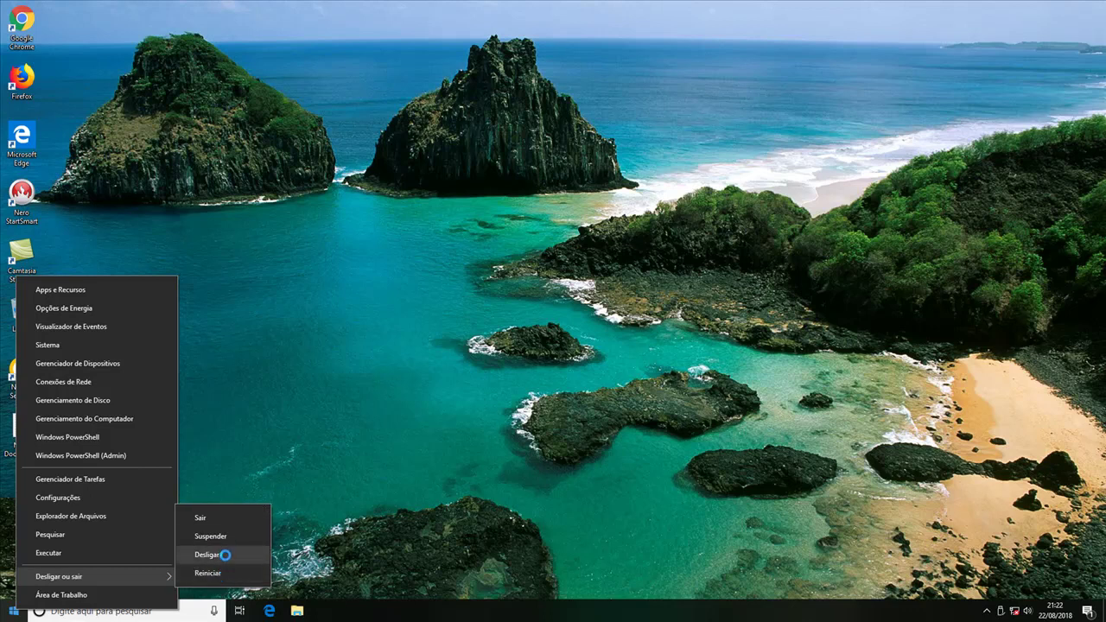
click(435, 545)
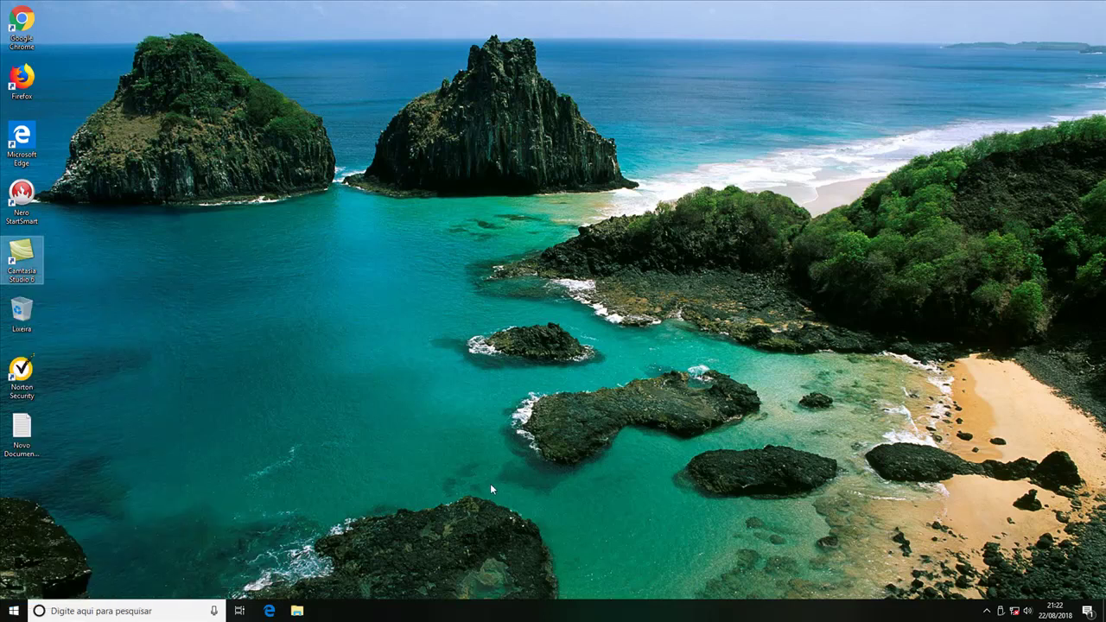